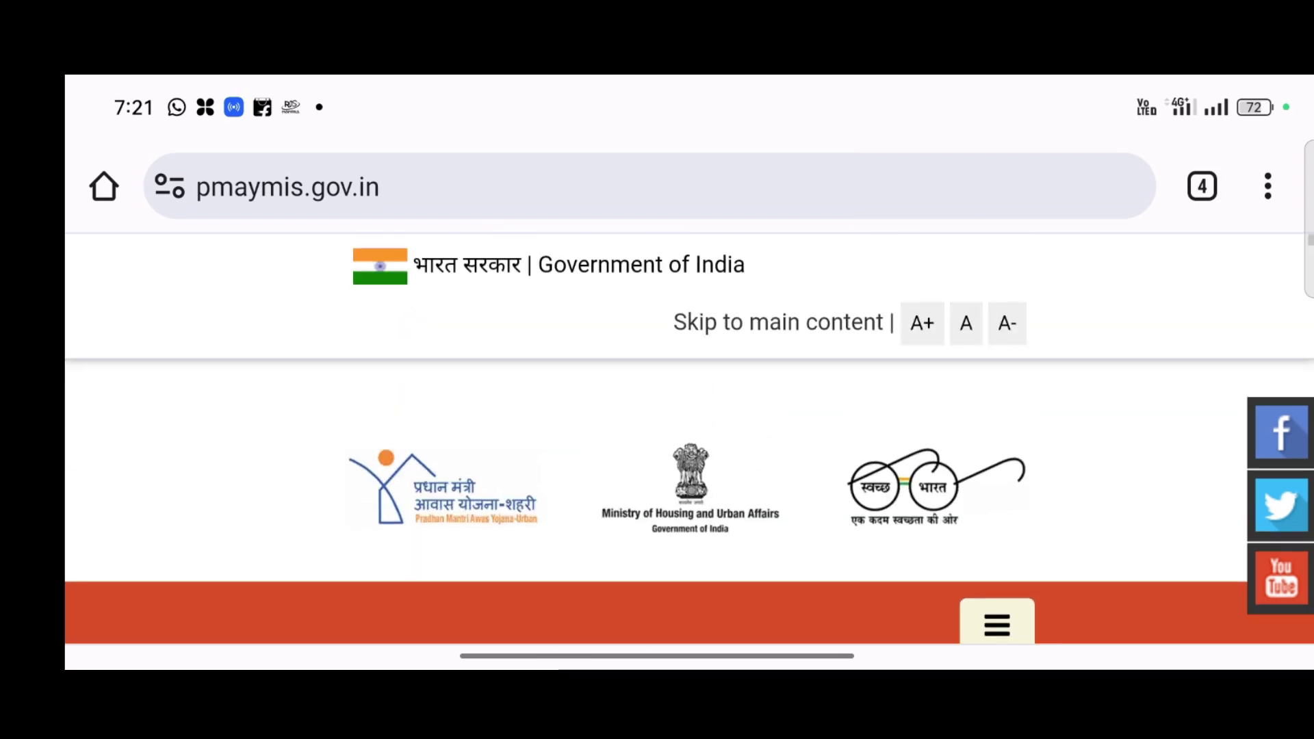
- Refresh the desktop icons three times from the desktop context menu
scroll(684, 390, down, 15)
scroll(690, 390, down, 10)
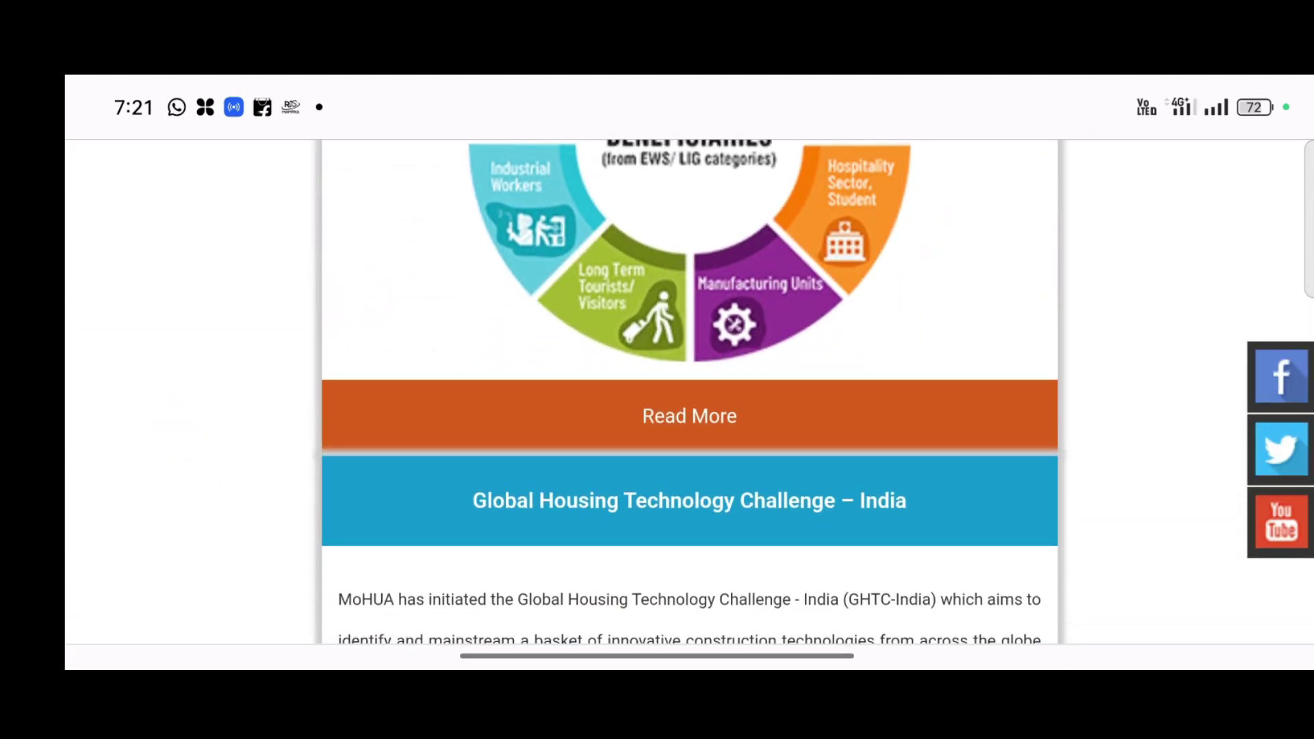
scroll(690, 390, down, 15)
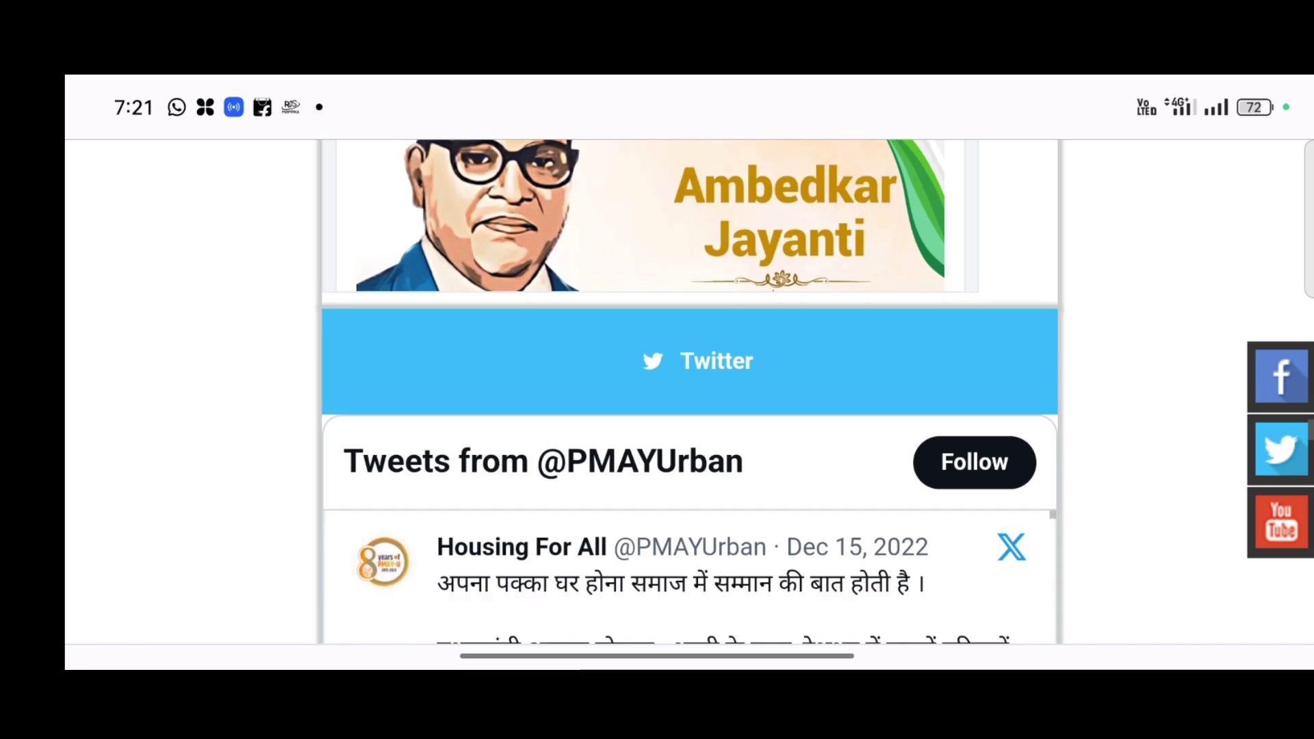
scroll(690, 391, up, 15)
scroll(229, 487, down, 10)
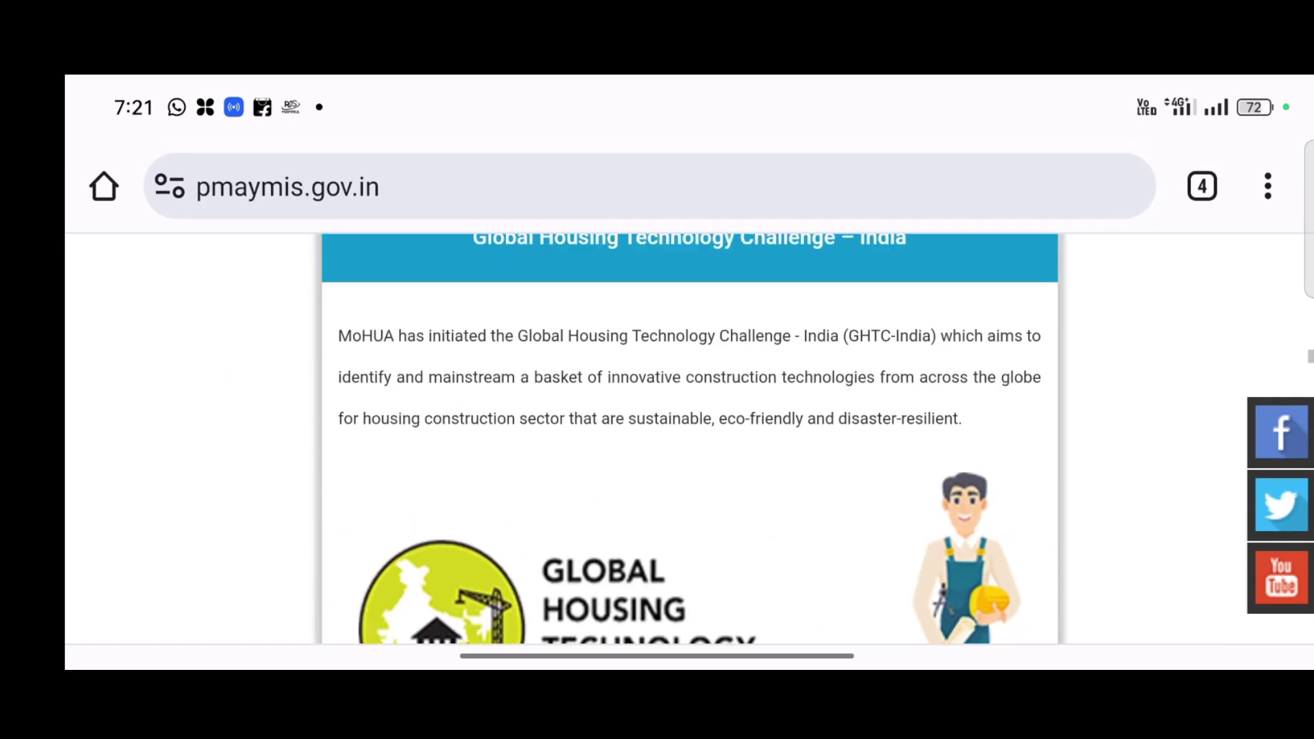
scroll(690, 437, up, 2)
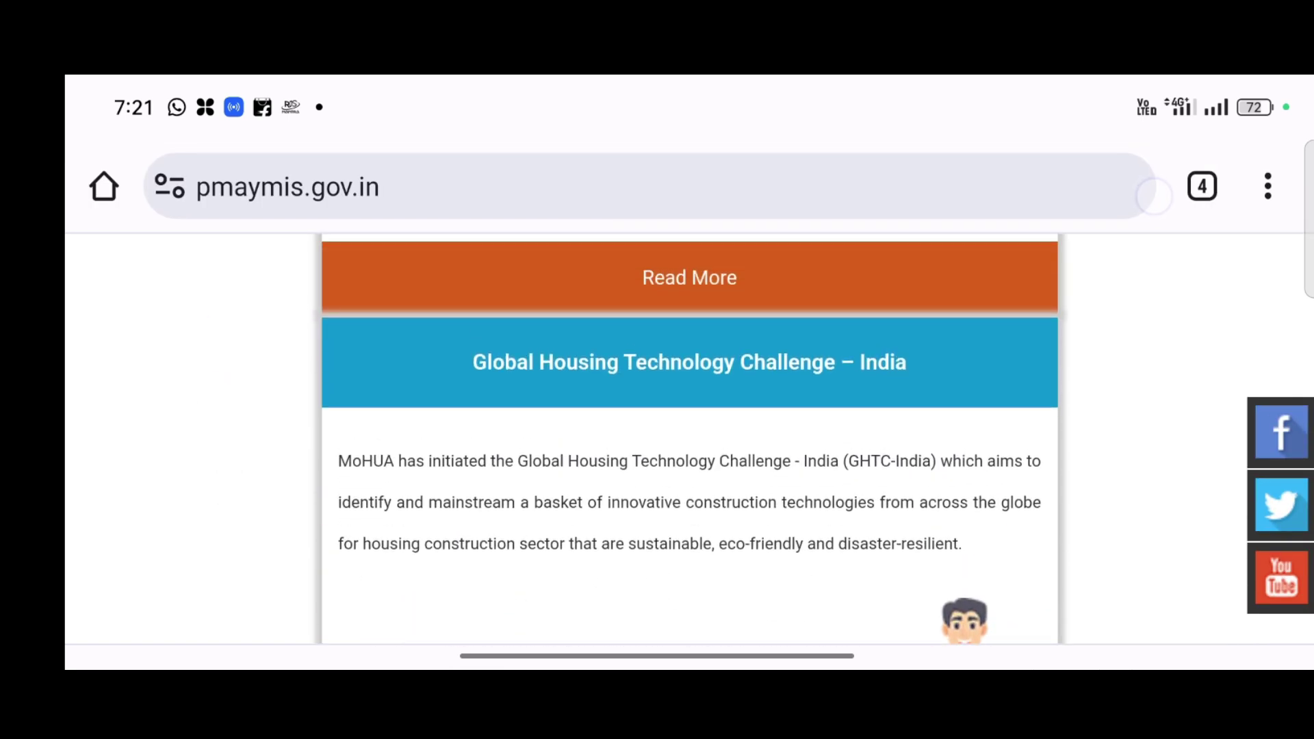
scroll(690, 438, down, 5)
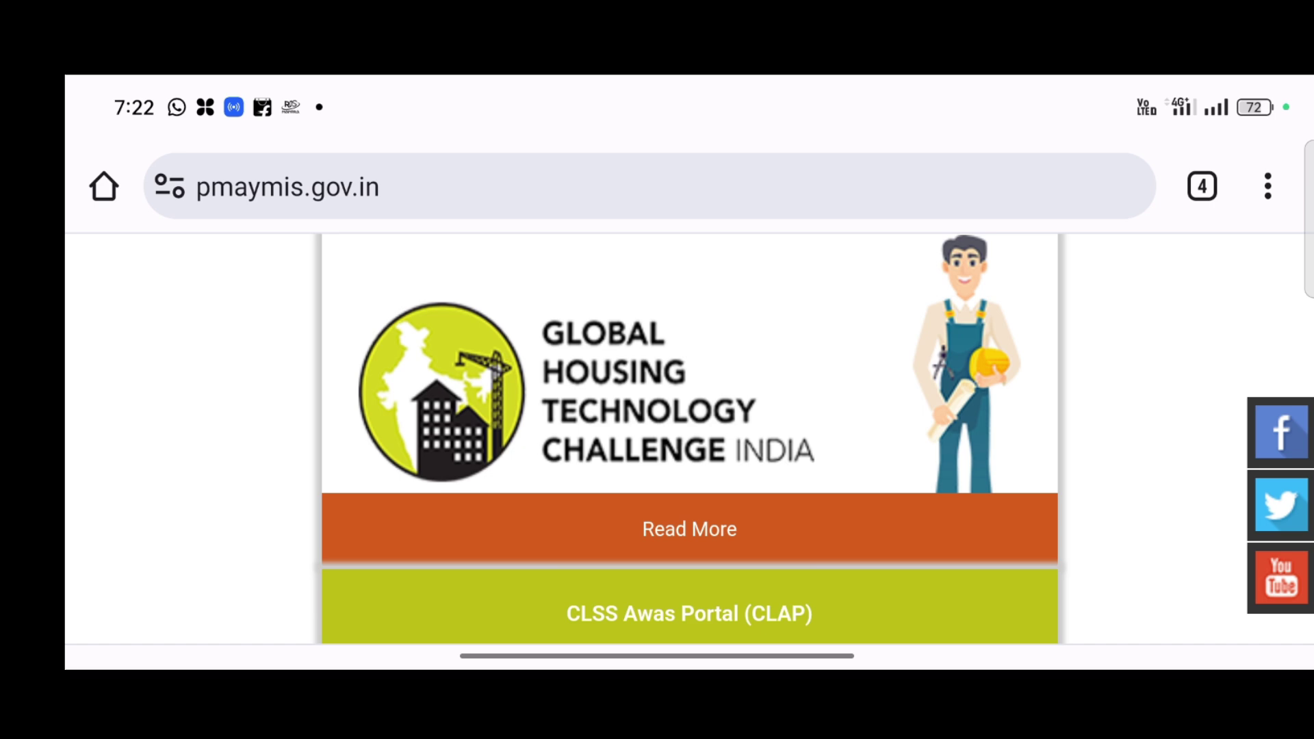
scroll(153, 343, down, 12)
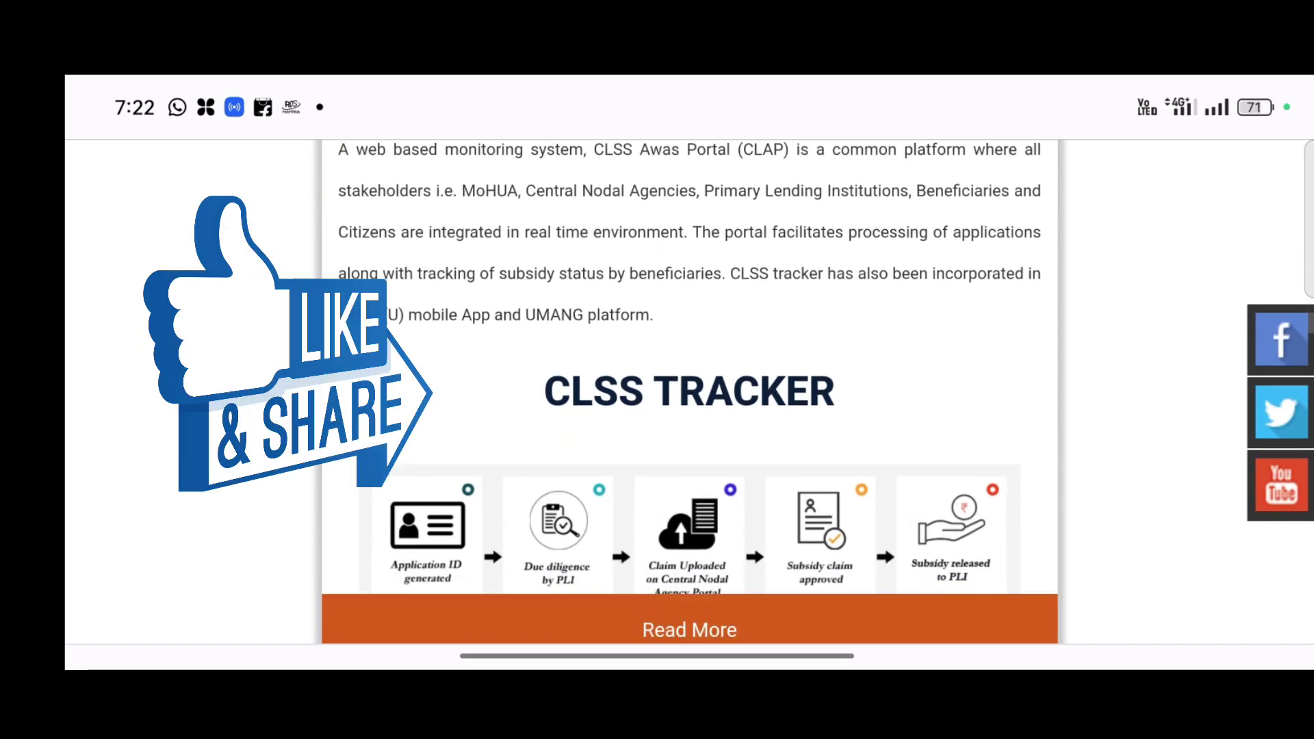
scroll(690, 438, up, 15)
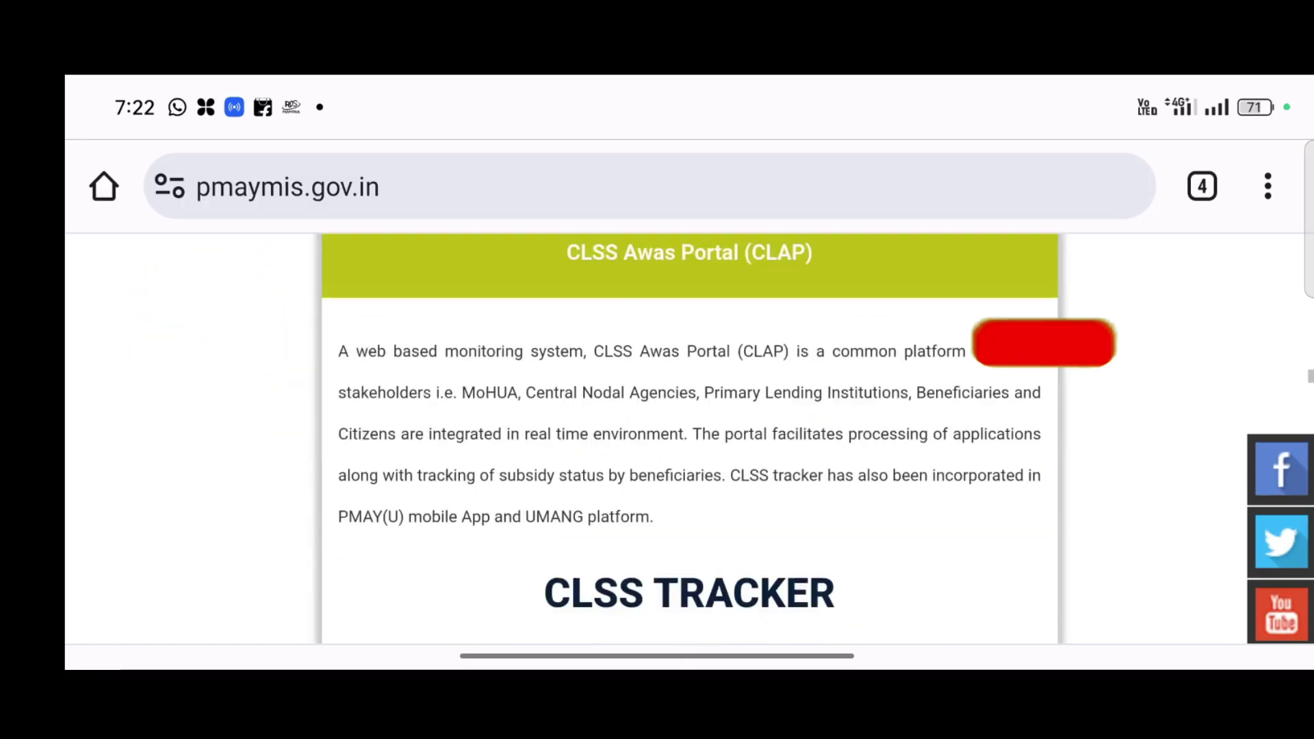
scroll(212, 443, up, 10)
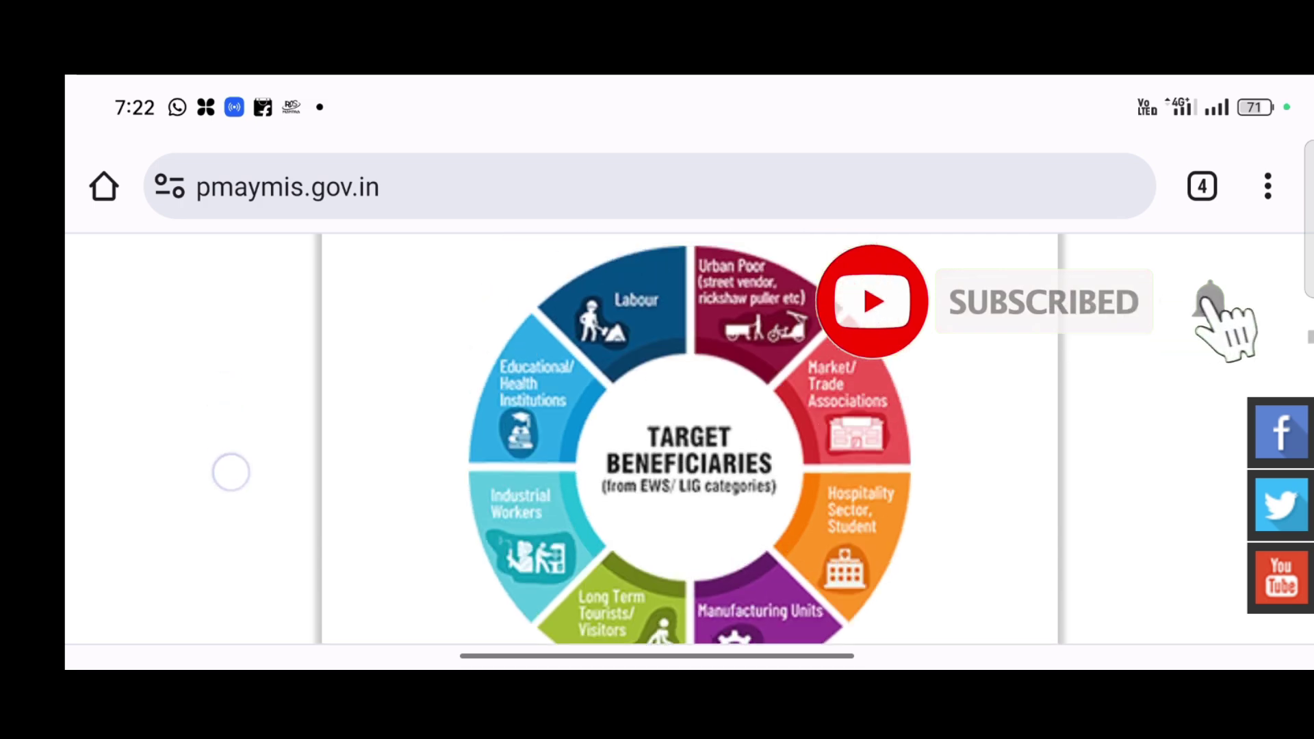
scroll(212, 444, up, 10)
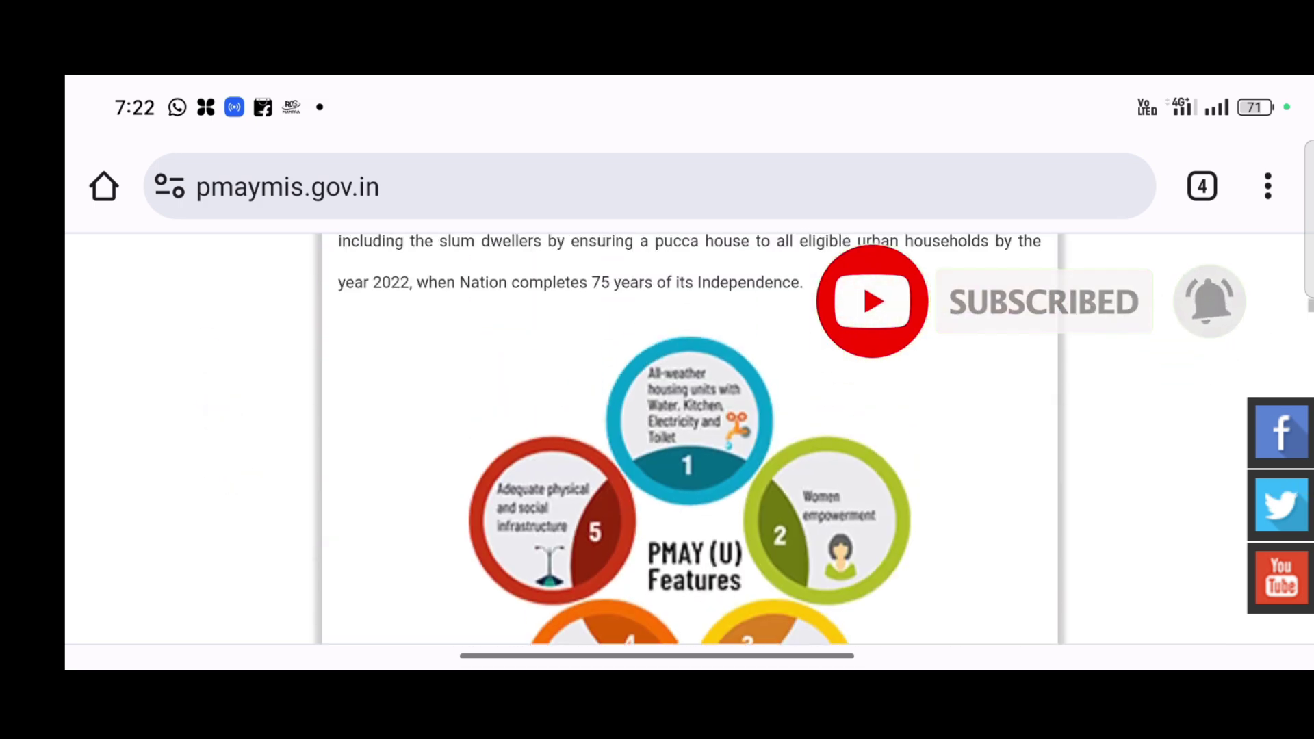
scroll(688, 438, up, 4)
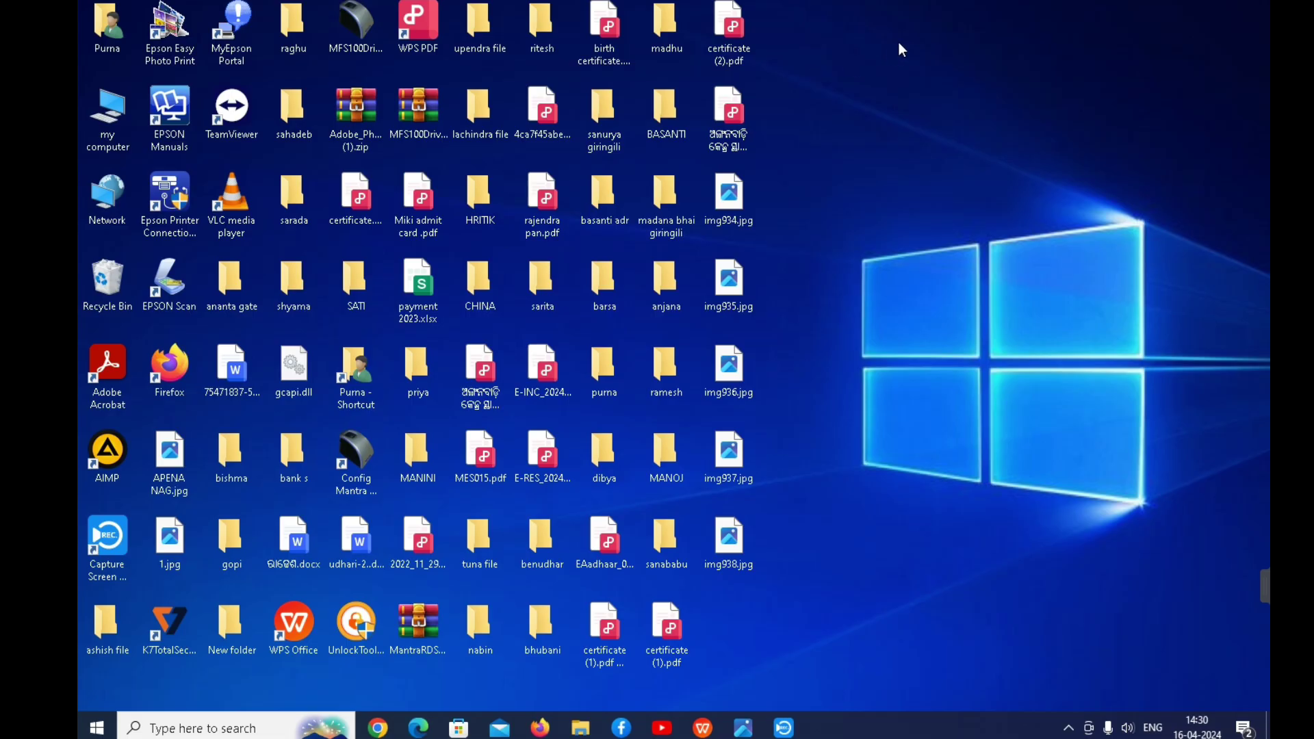
right_click(898, 42)
click(928, 98)
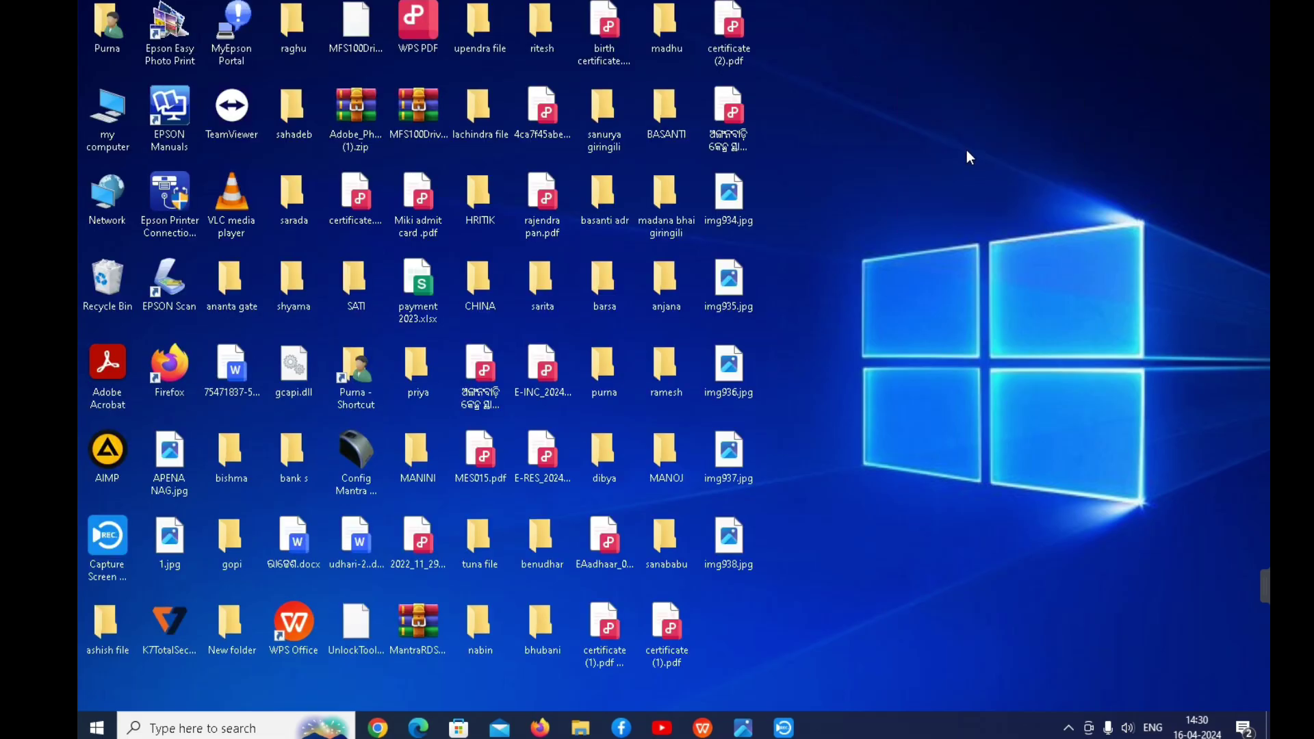
right_click(924, 97)
click(959, 147)
right_click(943, 89)
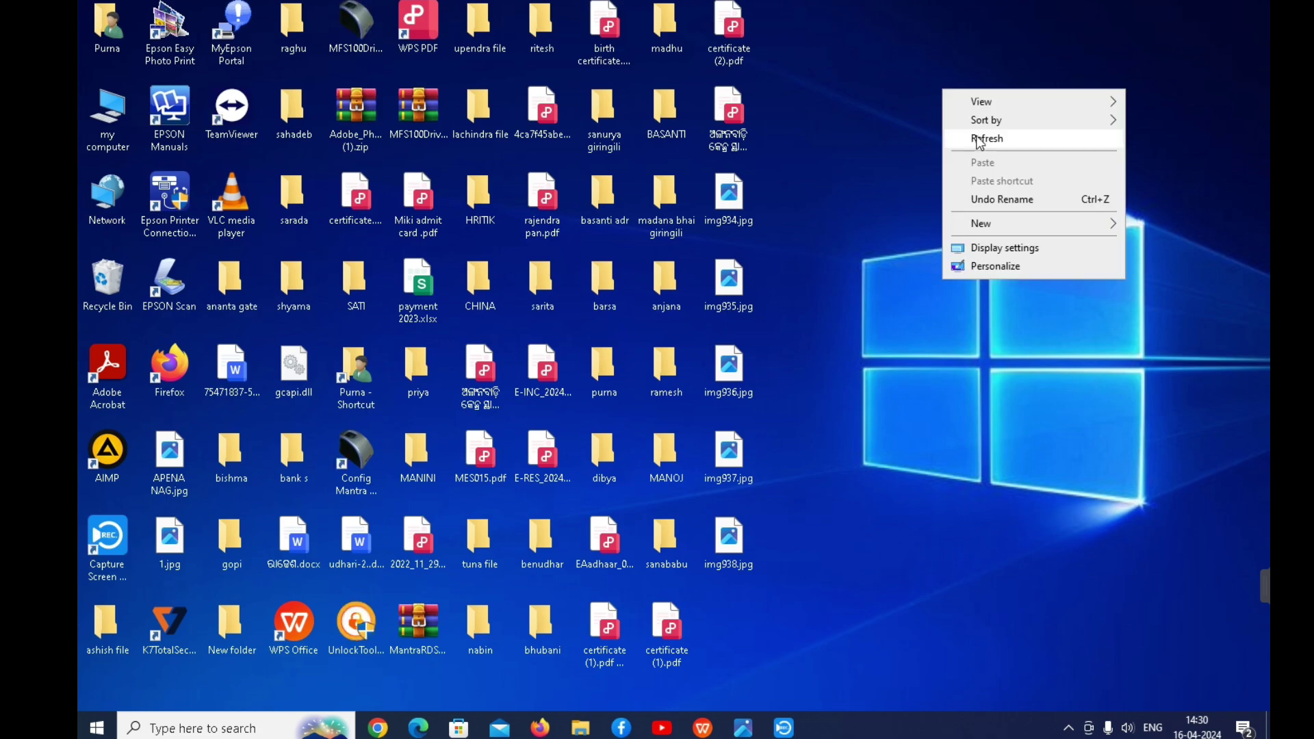
click(980, 141)
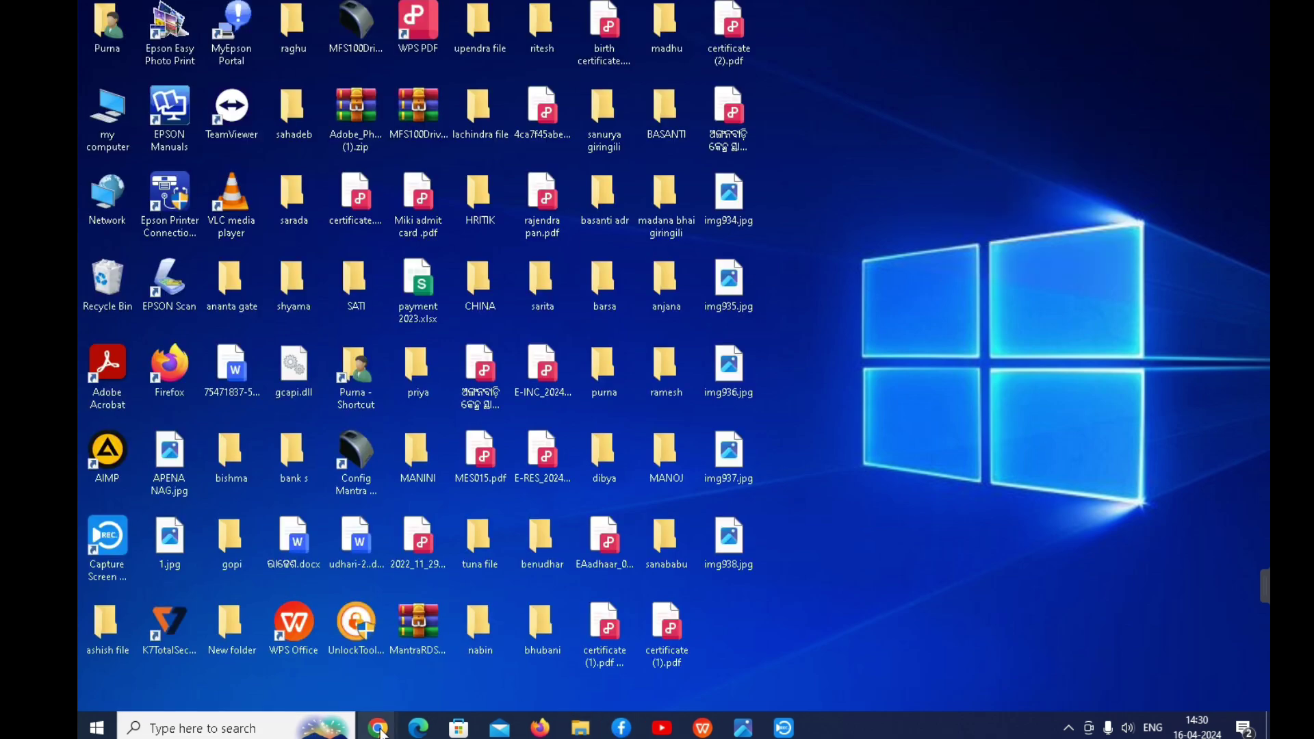
- Bring Chrome forward and Google 'janasunani odisha' in a new tab
mouse_move(381, 729)
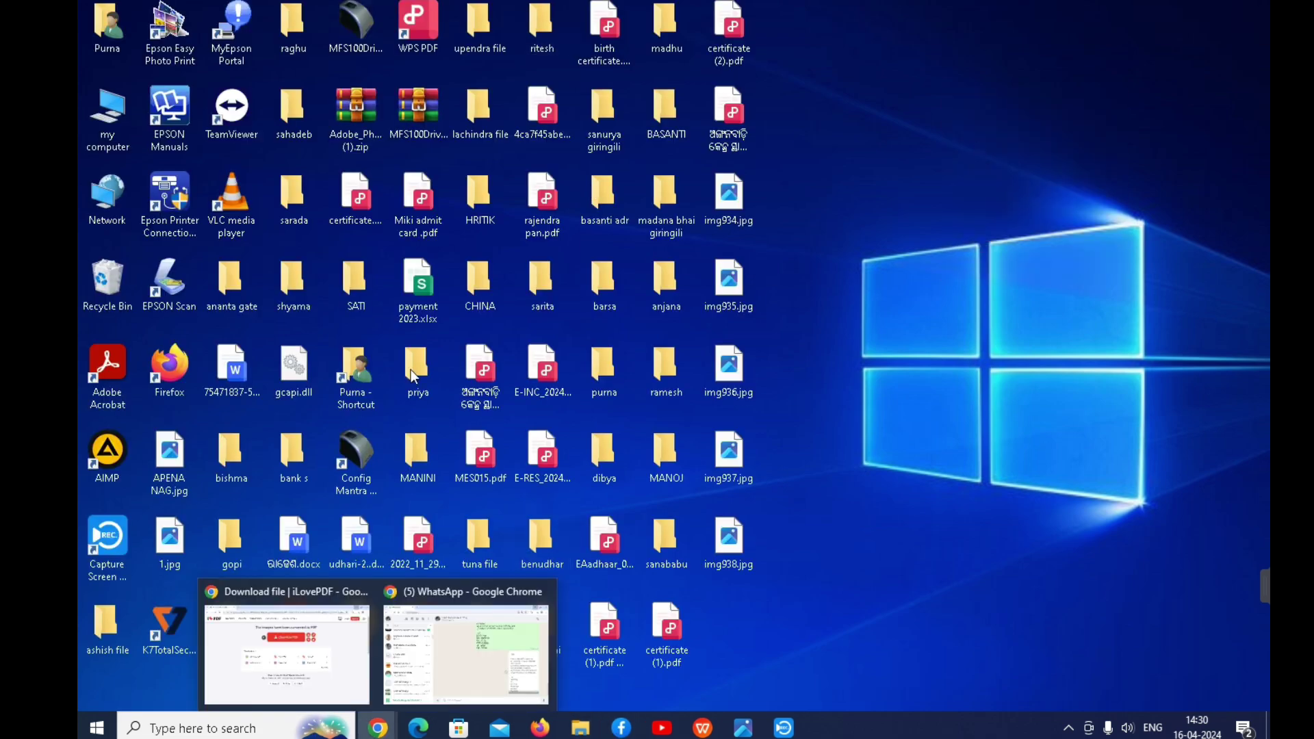
click(359, 639)
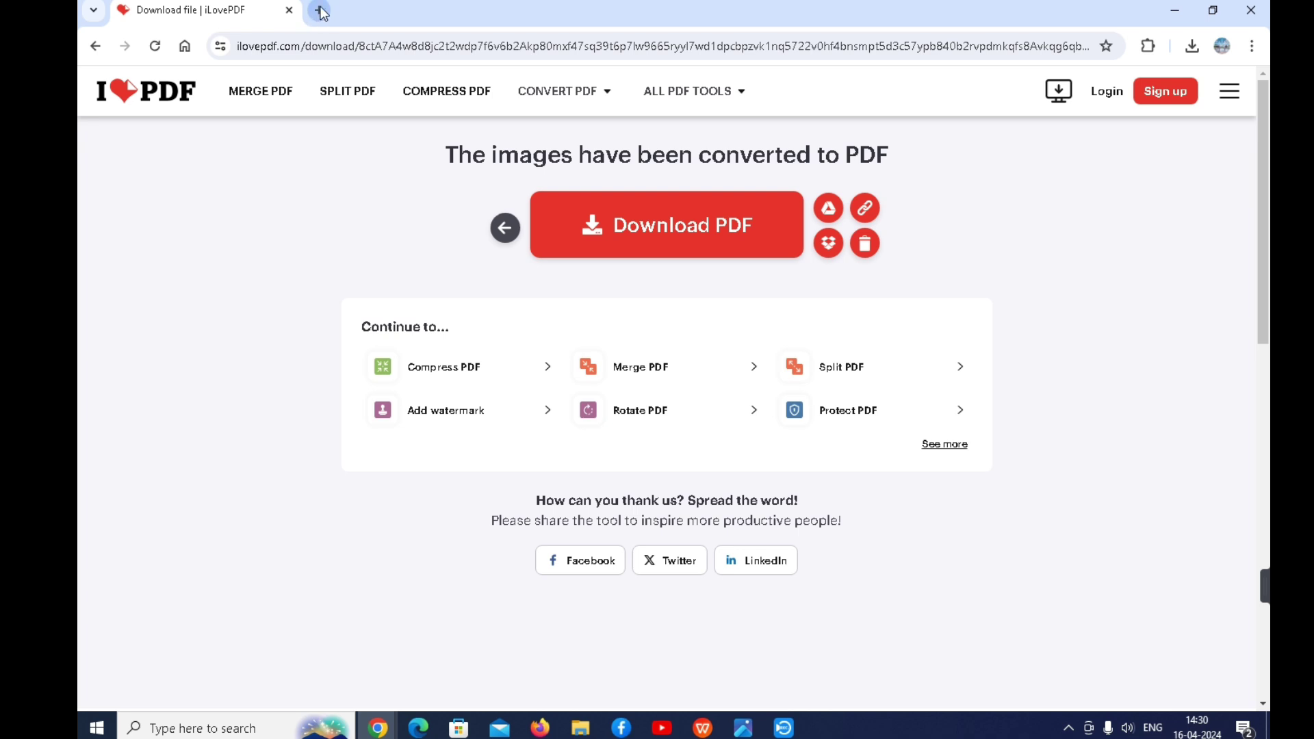
click(320, 11)
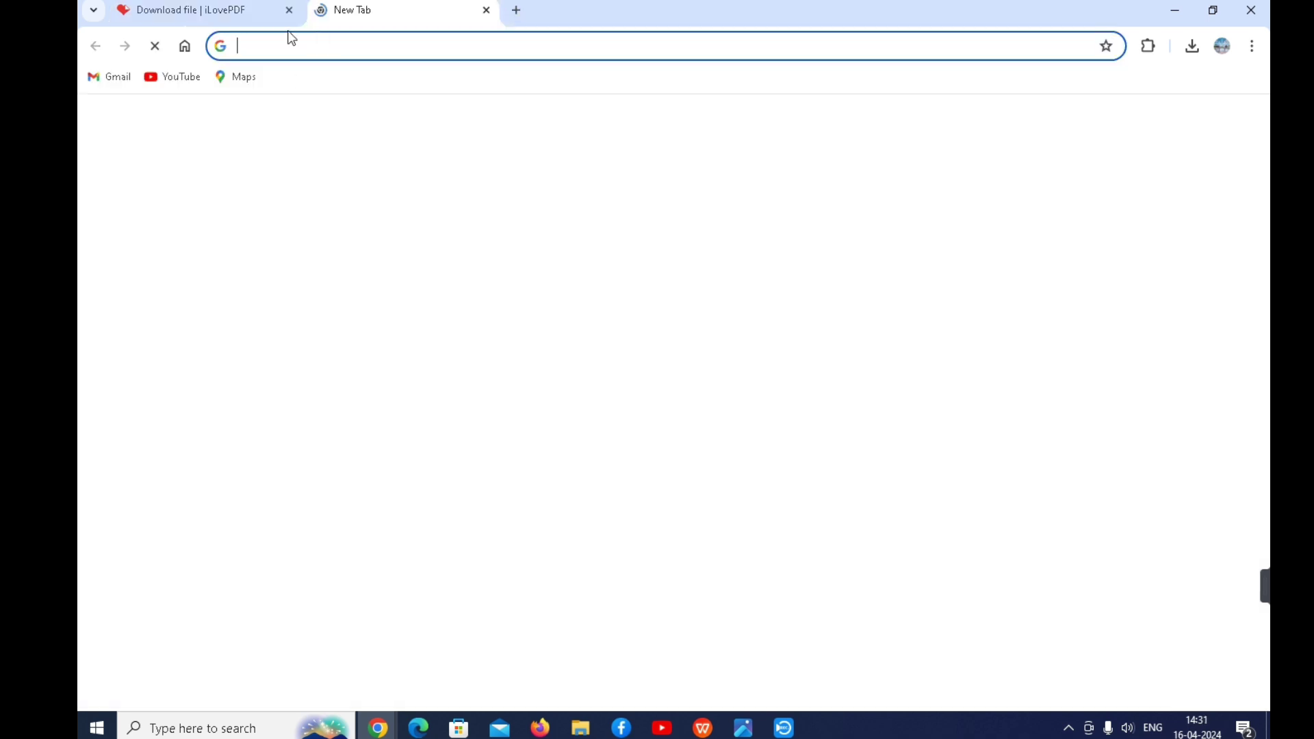
click(289, 46)
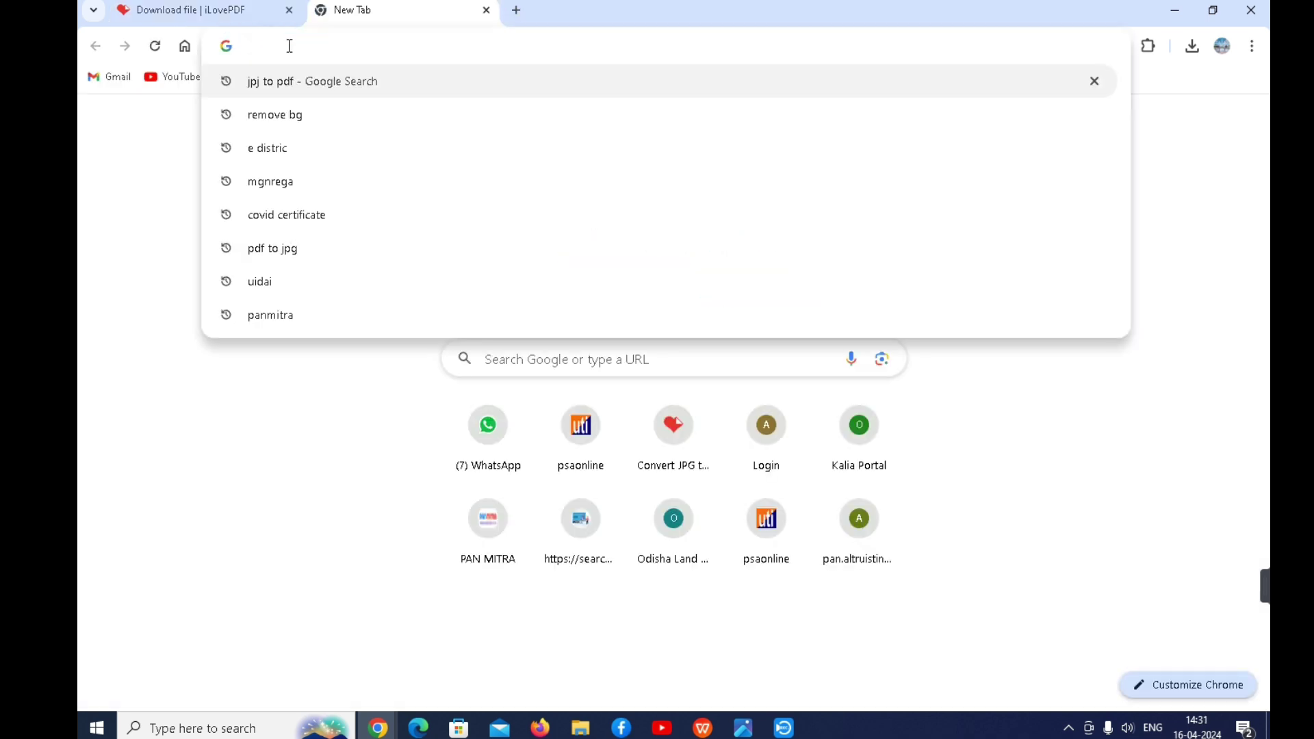
text(jana)
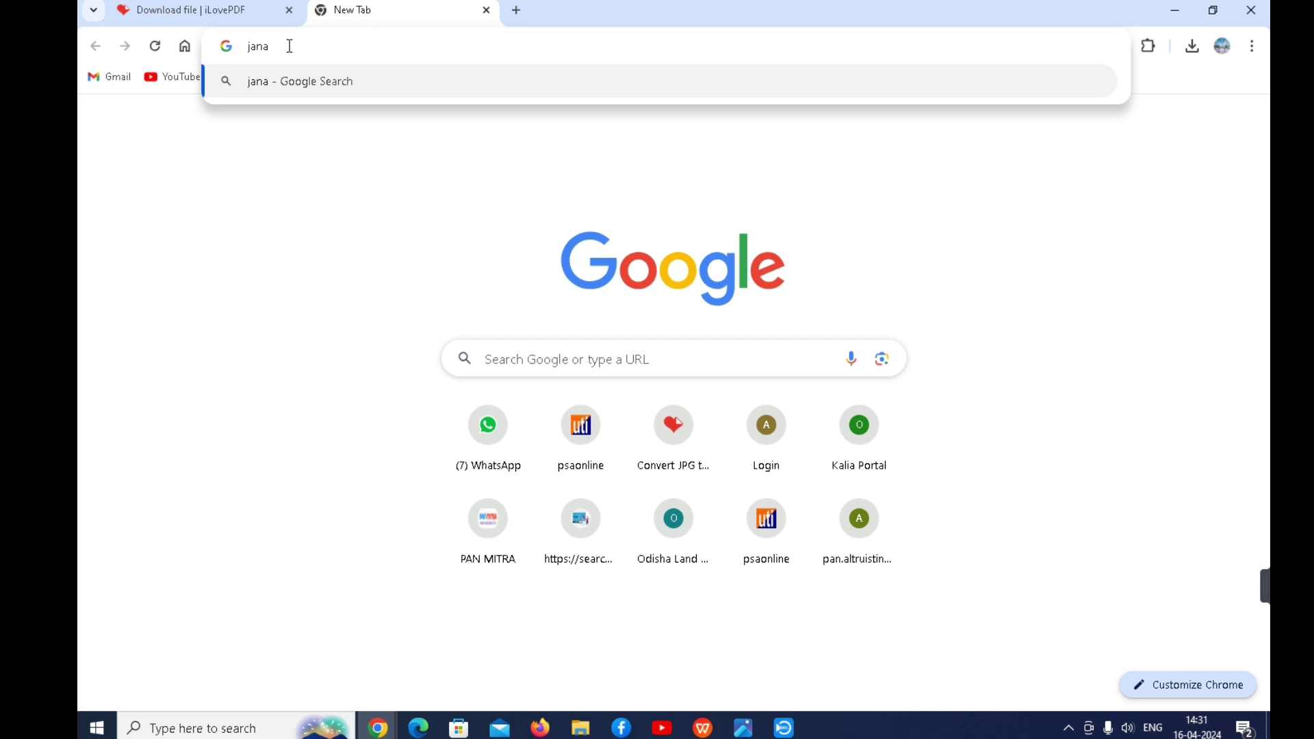
text(sunani)
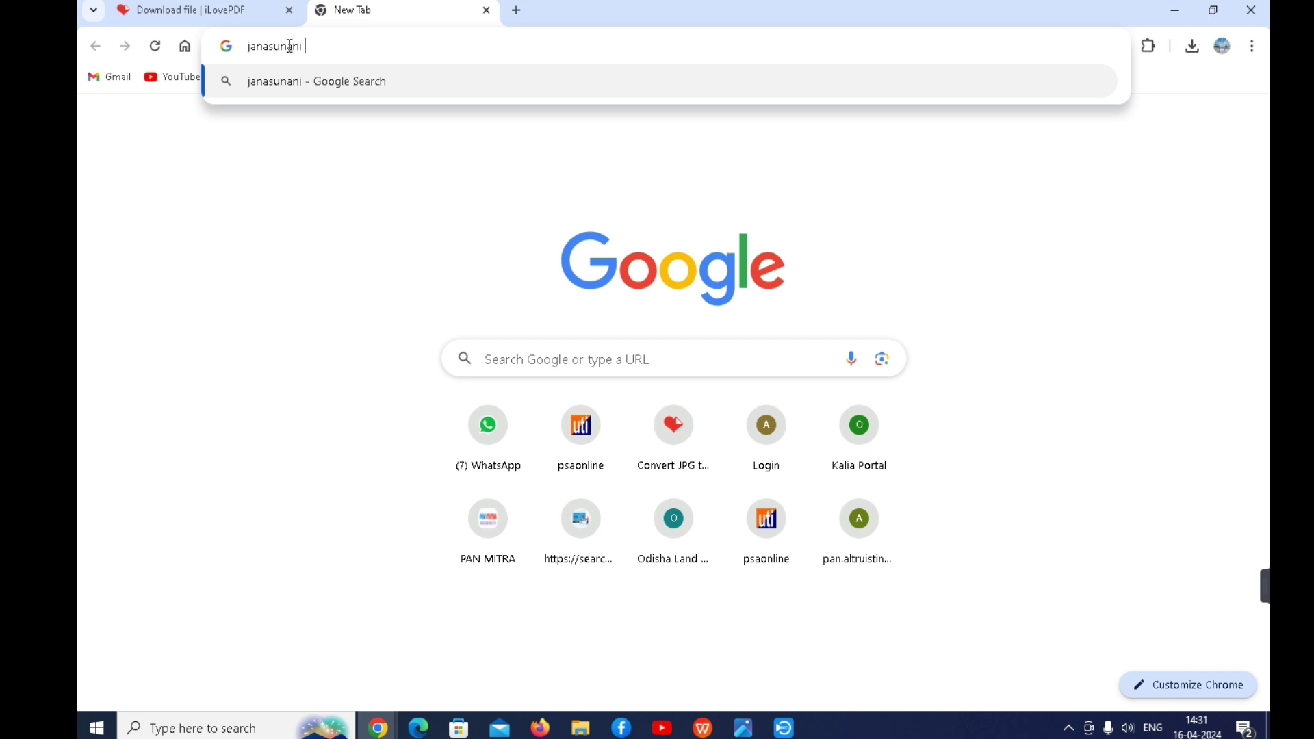
text( odisha)
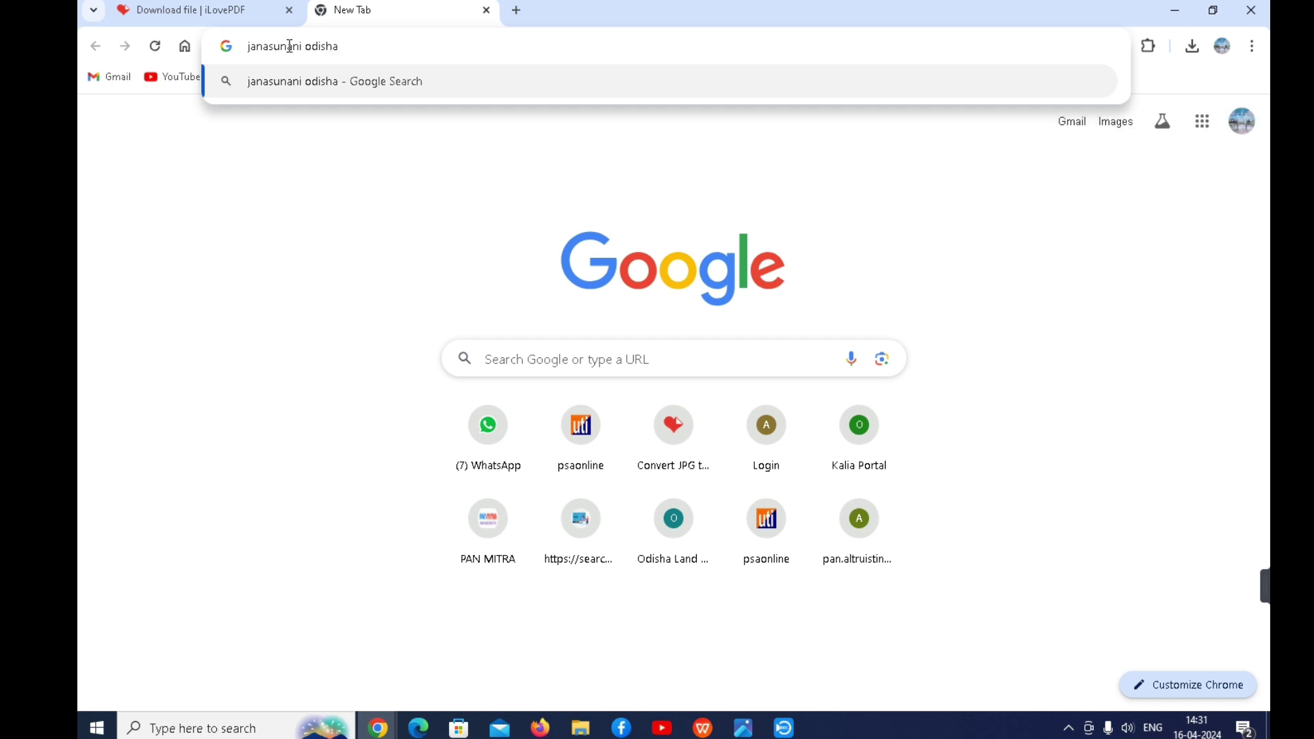
key(Return)
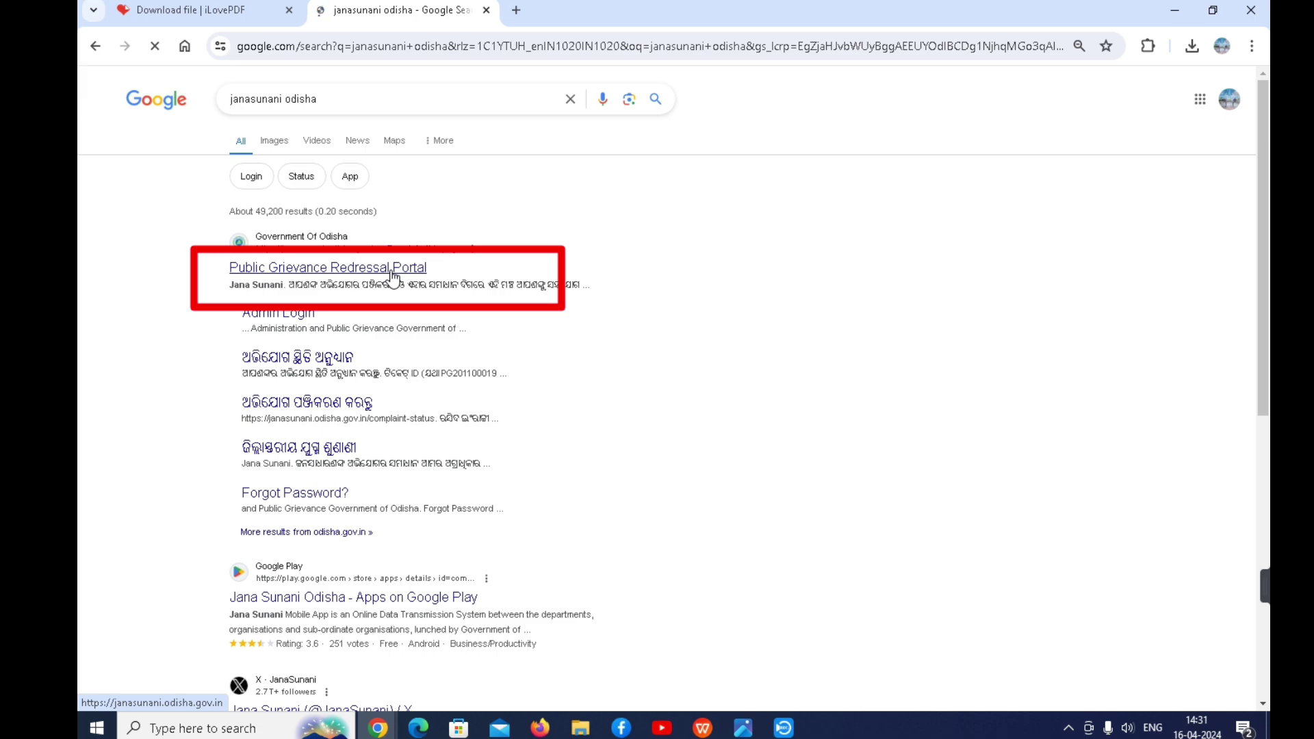
- Scroll the 'janasunani odisha' results to locate the Public Grievance Redressal Portal link
scroll(437, 227, down, 3)
scroll(437, 227, up, 3)
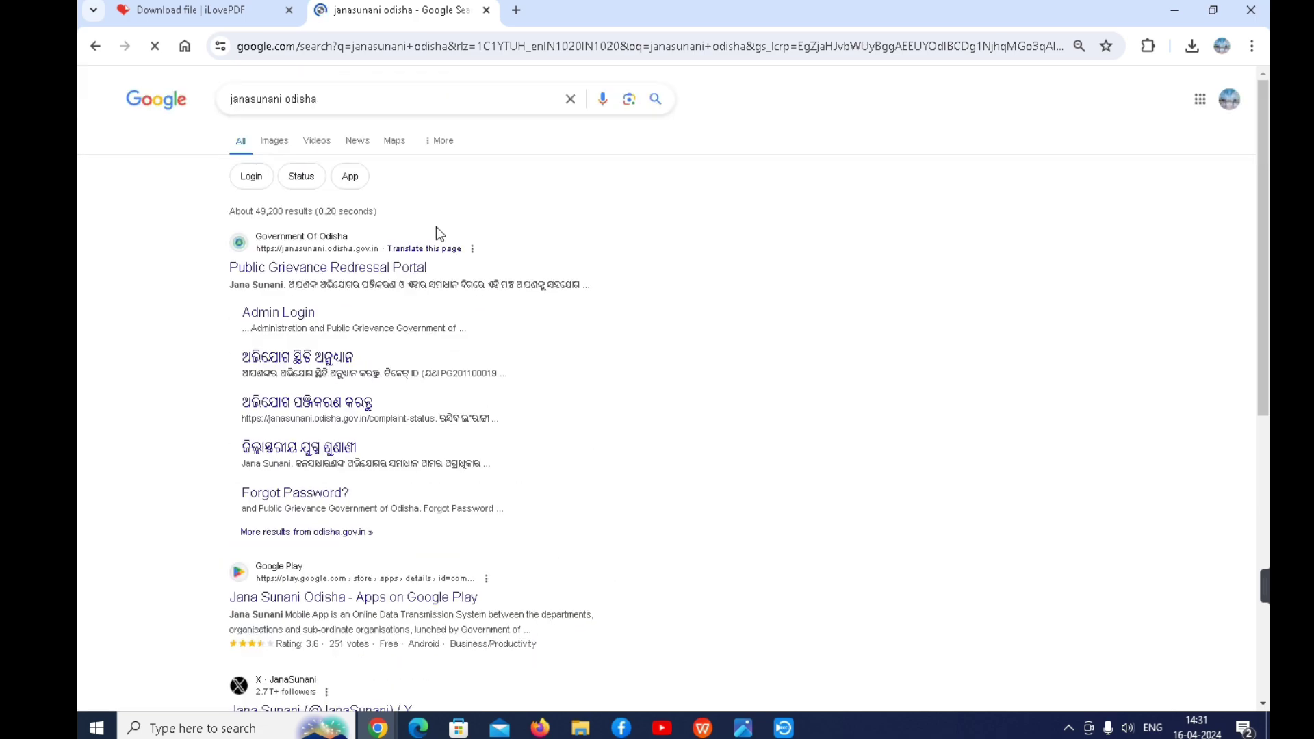
scroll(437, 227, down, 1)
scroll(437, 228, down, 2)
scroll(436, 228, up, 3)
scroll(437, 230, down, 3)
scroll(437, 230, up, 3)
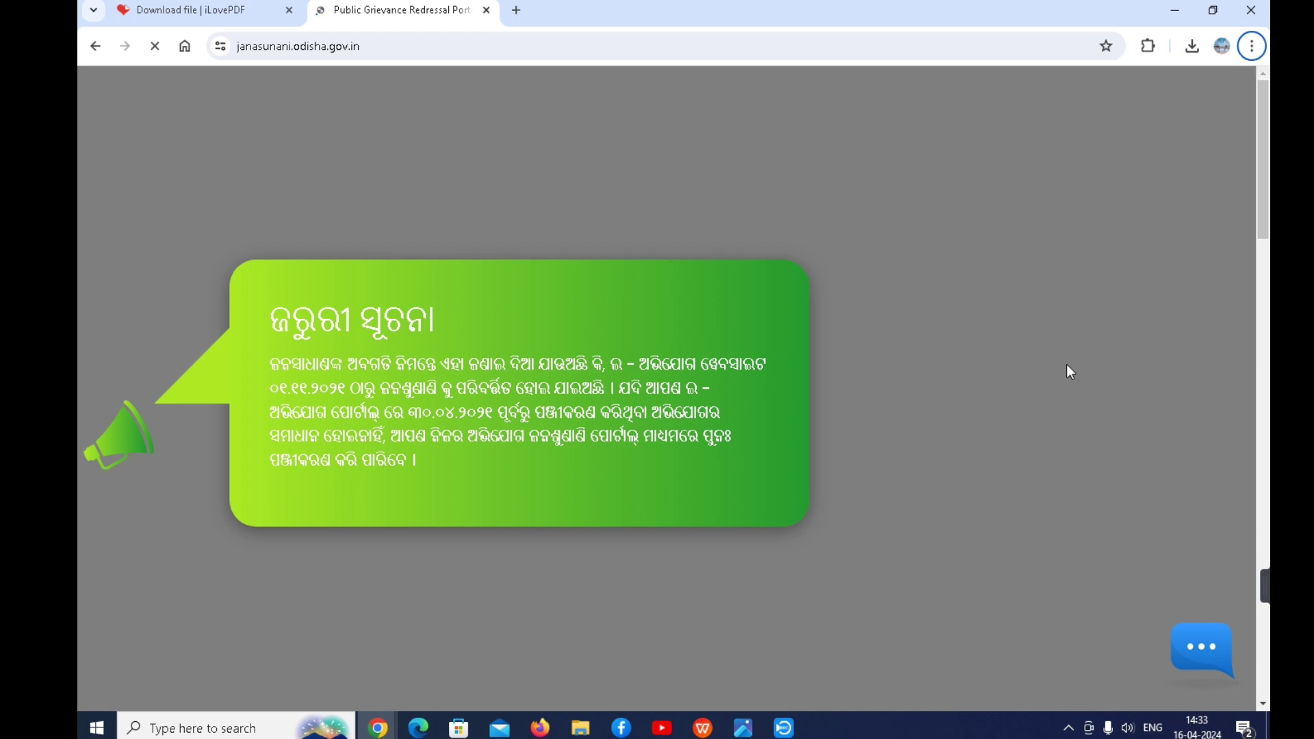
- Close the important-notice popup, then go to the Login / Sign up page from the header
click(789, 285)
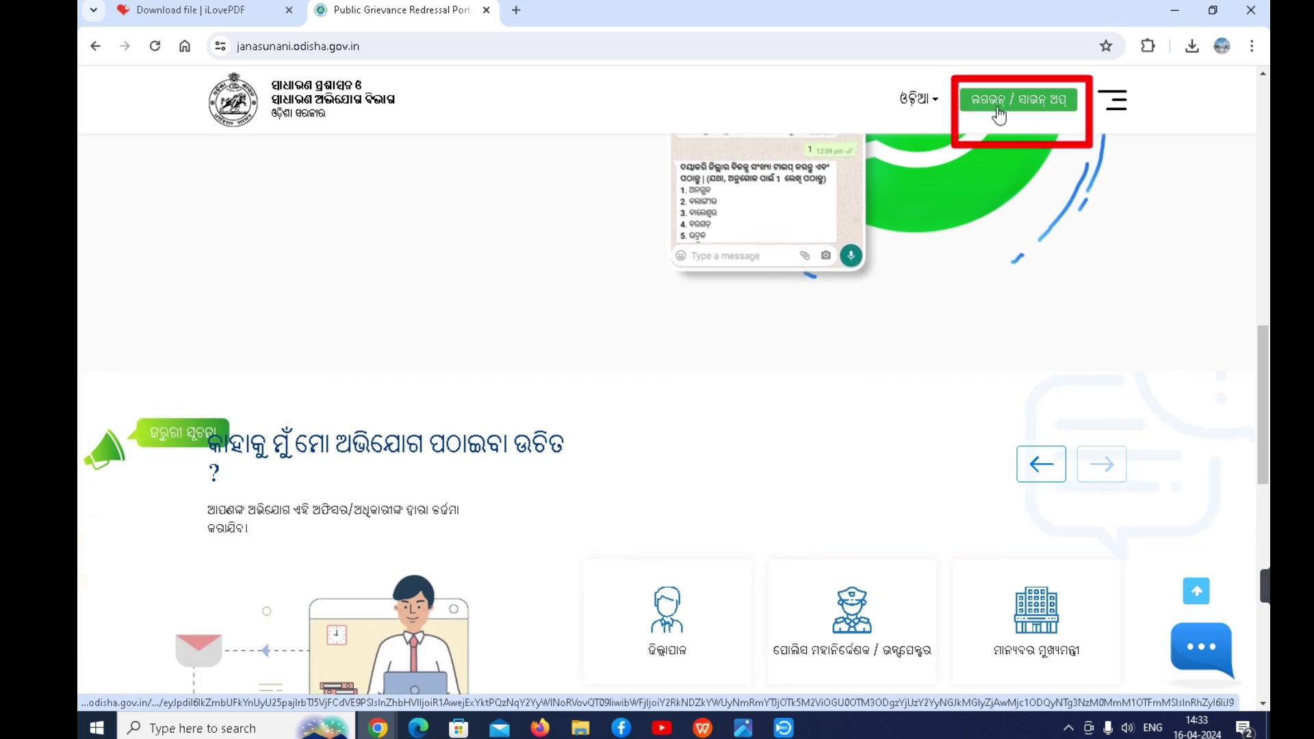
scroll(763, 537, down, 5)
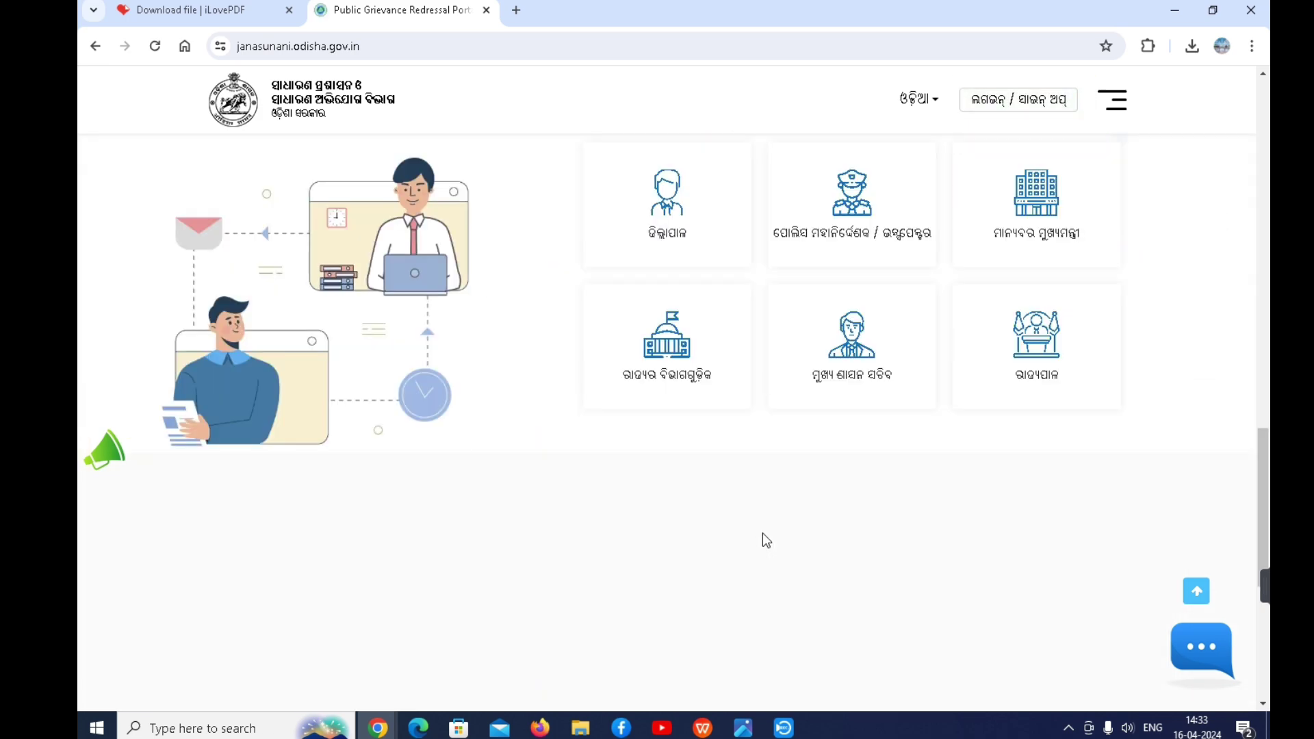
scroll(762, 533, up, 5)
scroll(762, 533, down, 2)
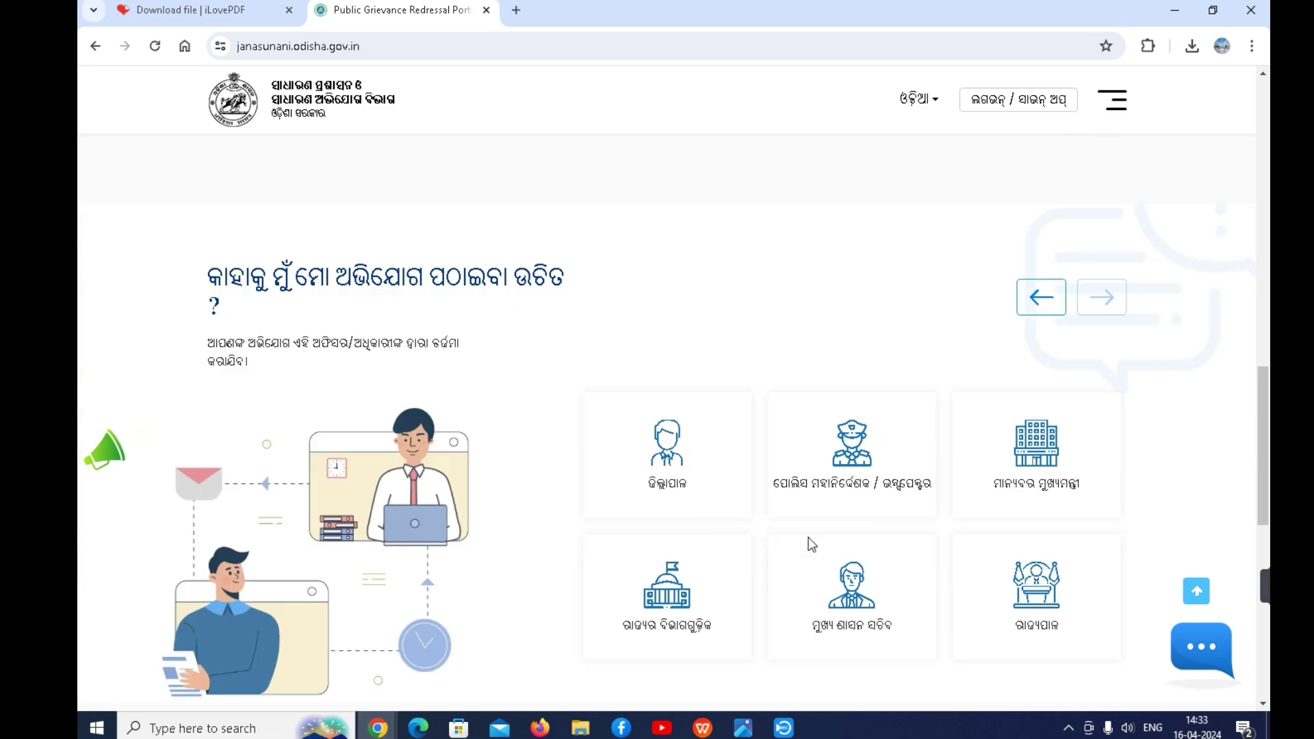
scroll(872, 486, up, 4)
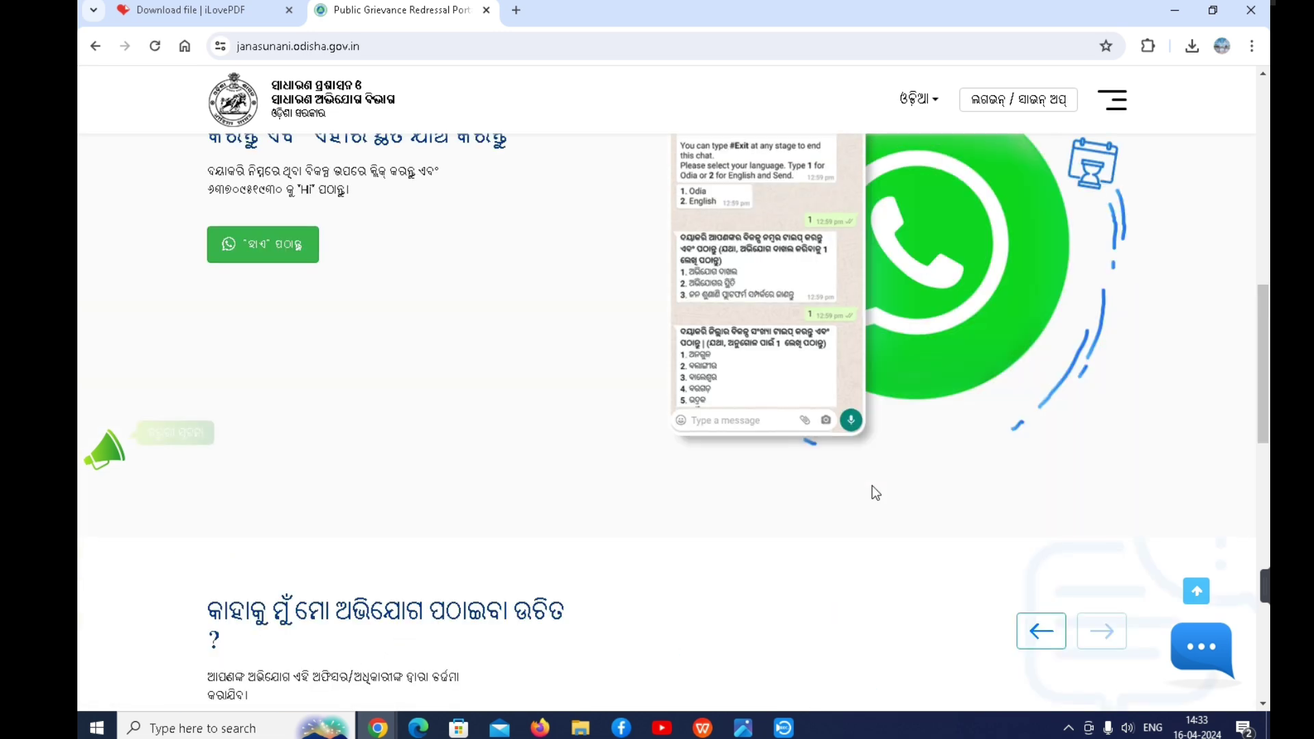
click(1012, 109)
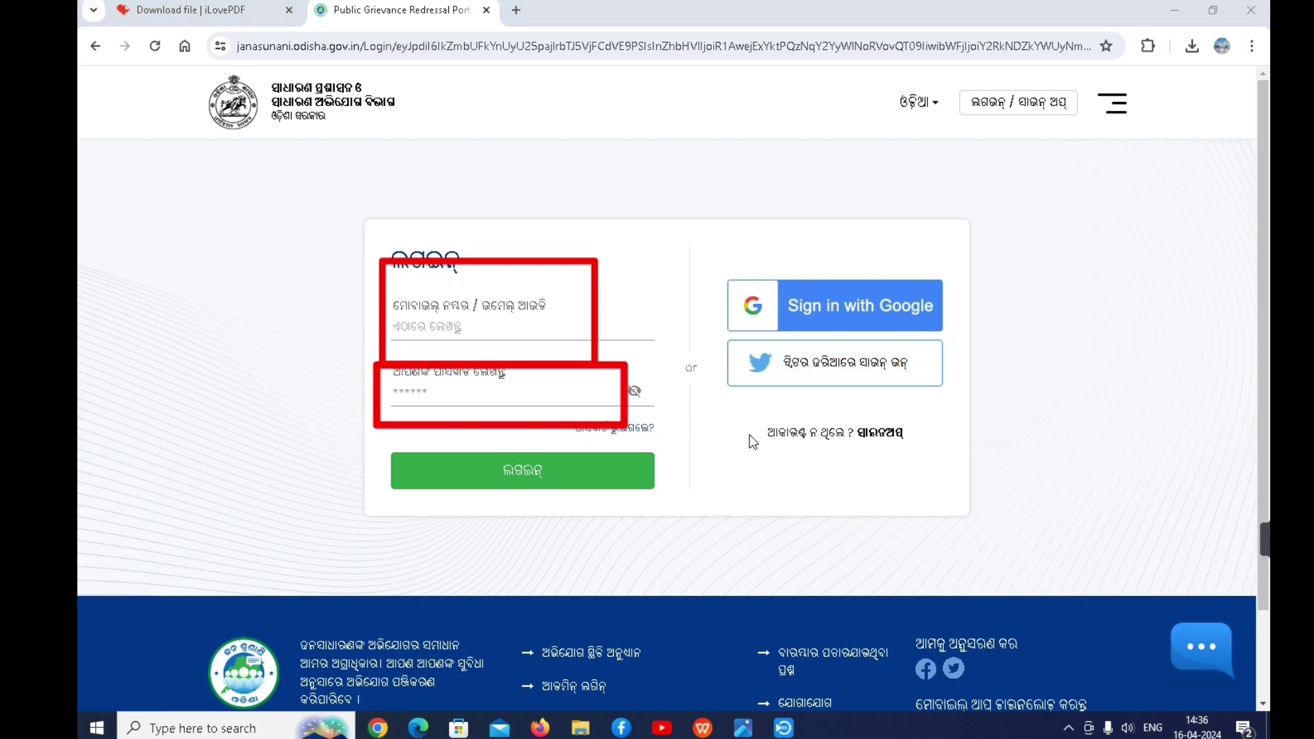
- Switch from the login form to the Sign up form for a new account
click(808, 432)
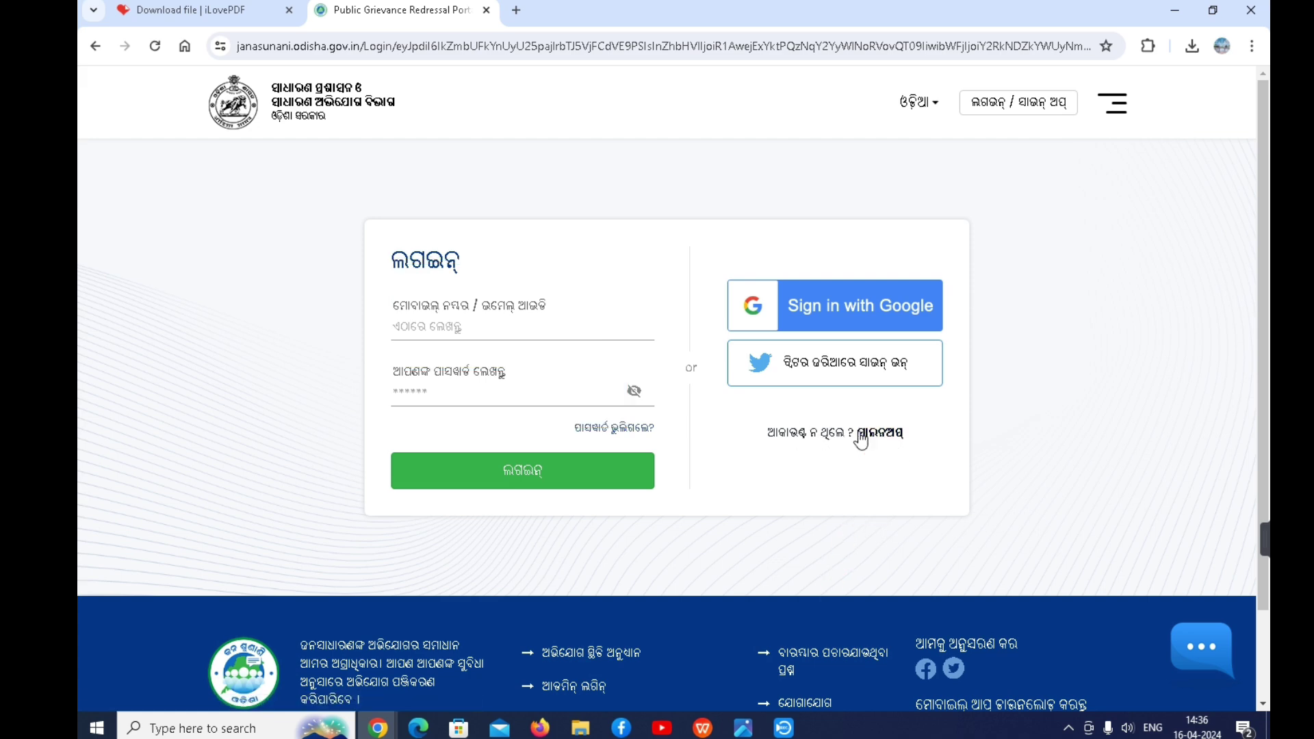
click(895, 443)
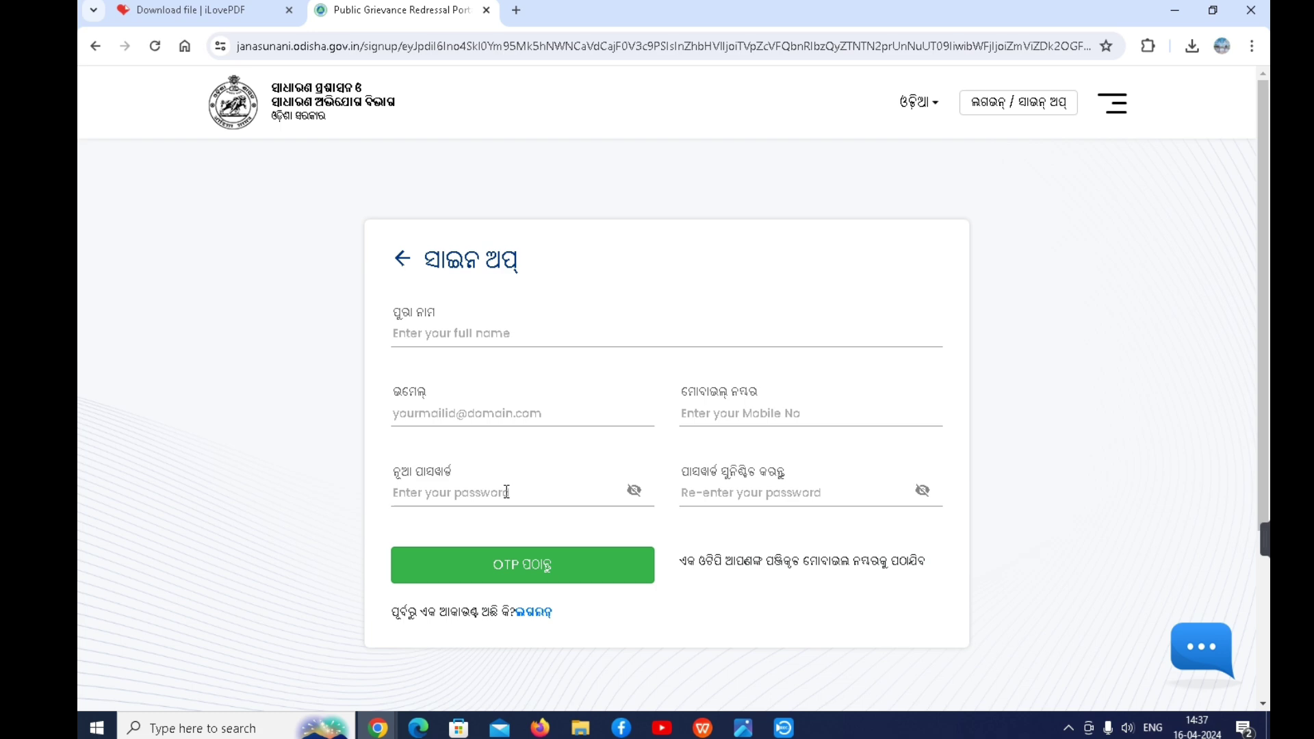
- Enter full name, e-mail, mobile number and password, dismissing autofill, then request the OTP
key(F10)
click(434, 332)
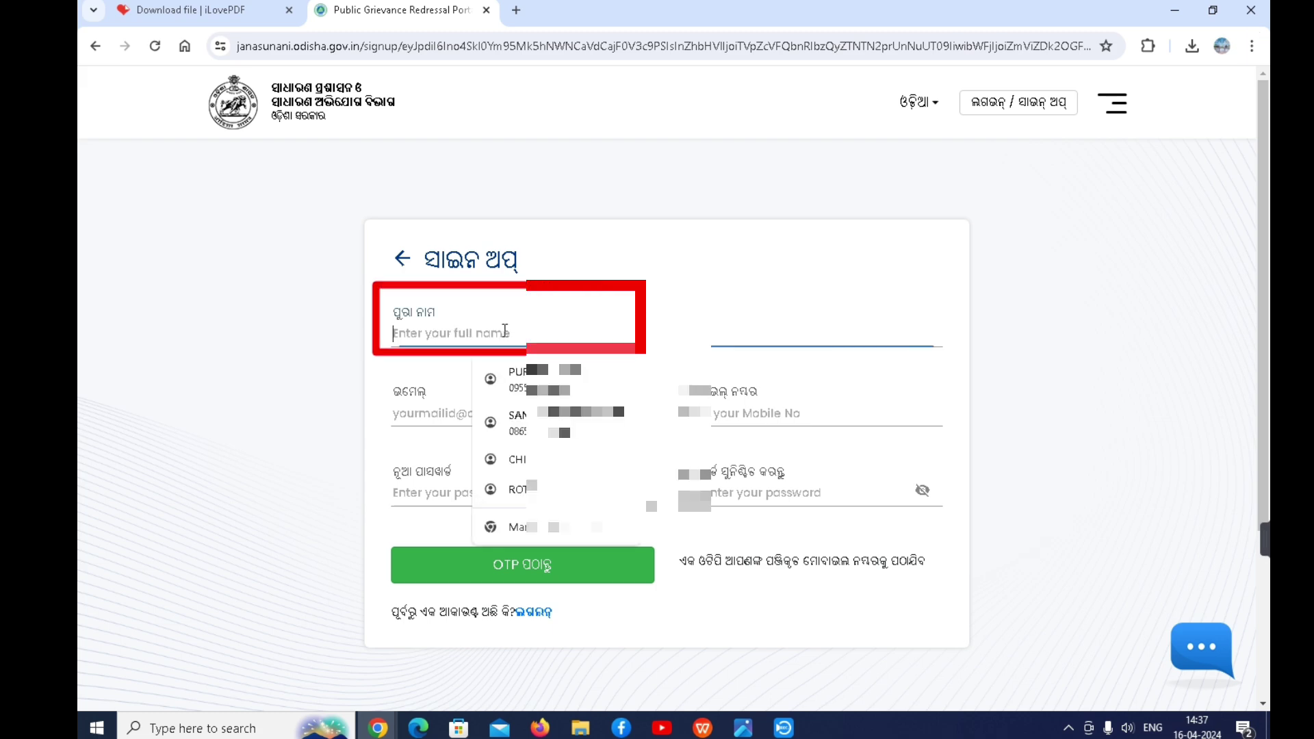
click(405, 416)
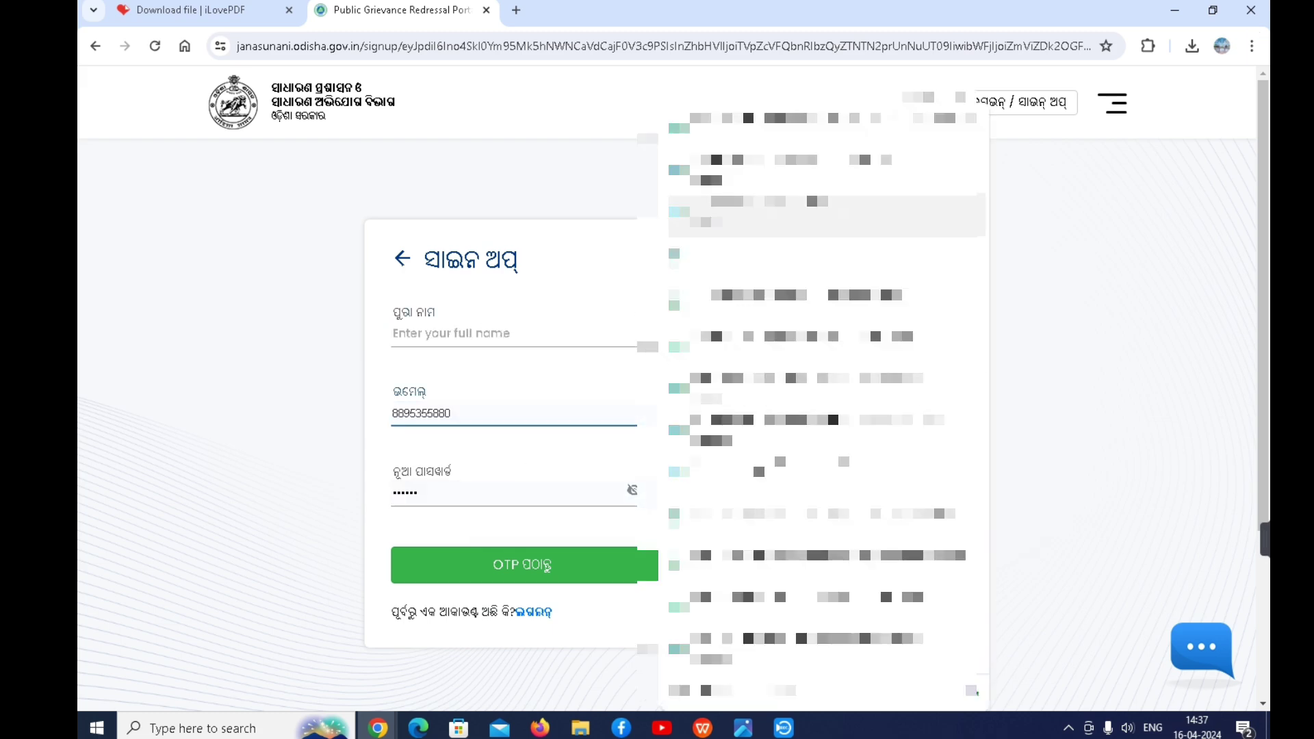
click(1167, 381)
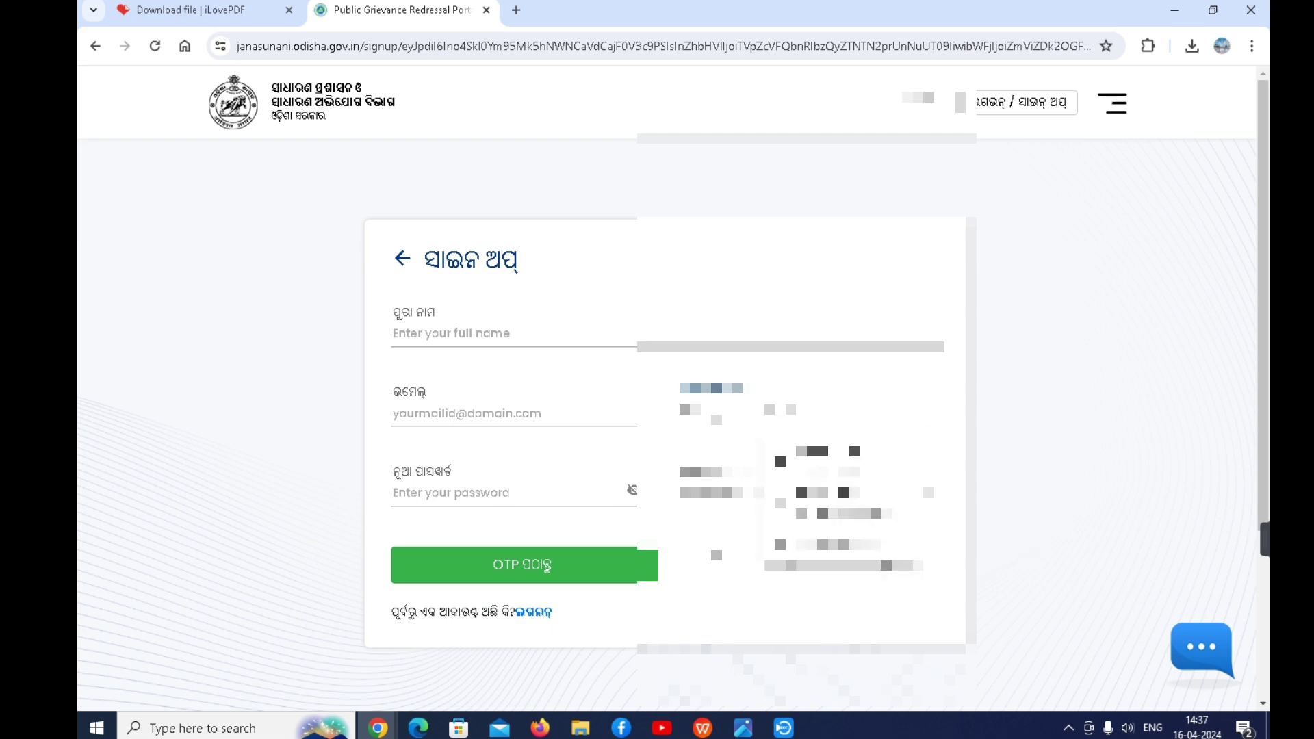
click(712, 489)
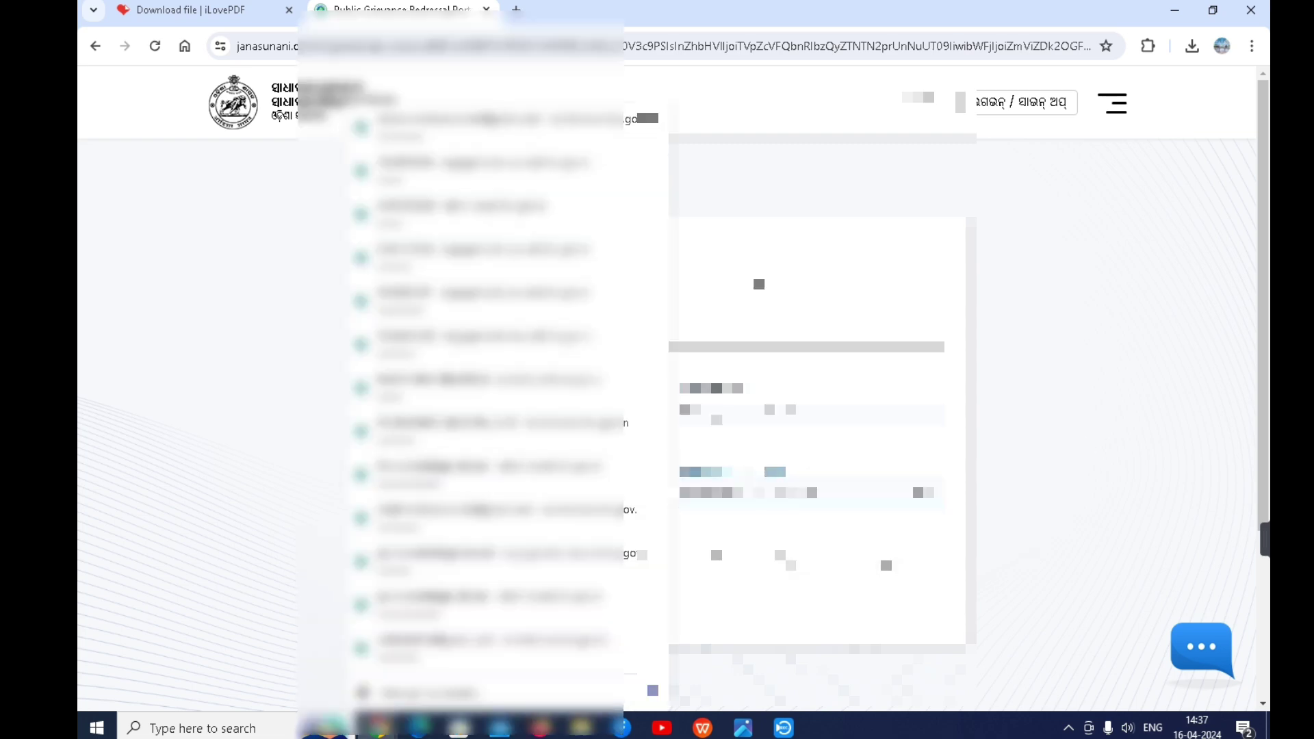
click(829, 282)
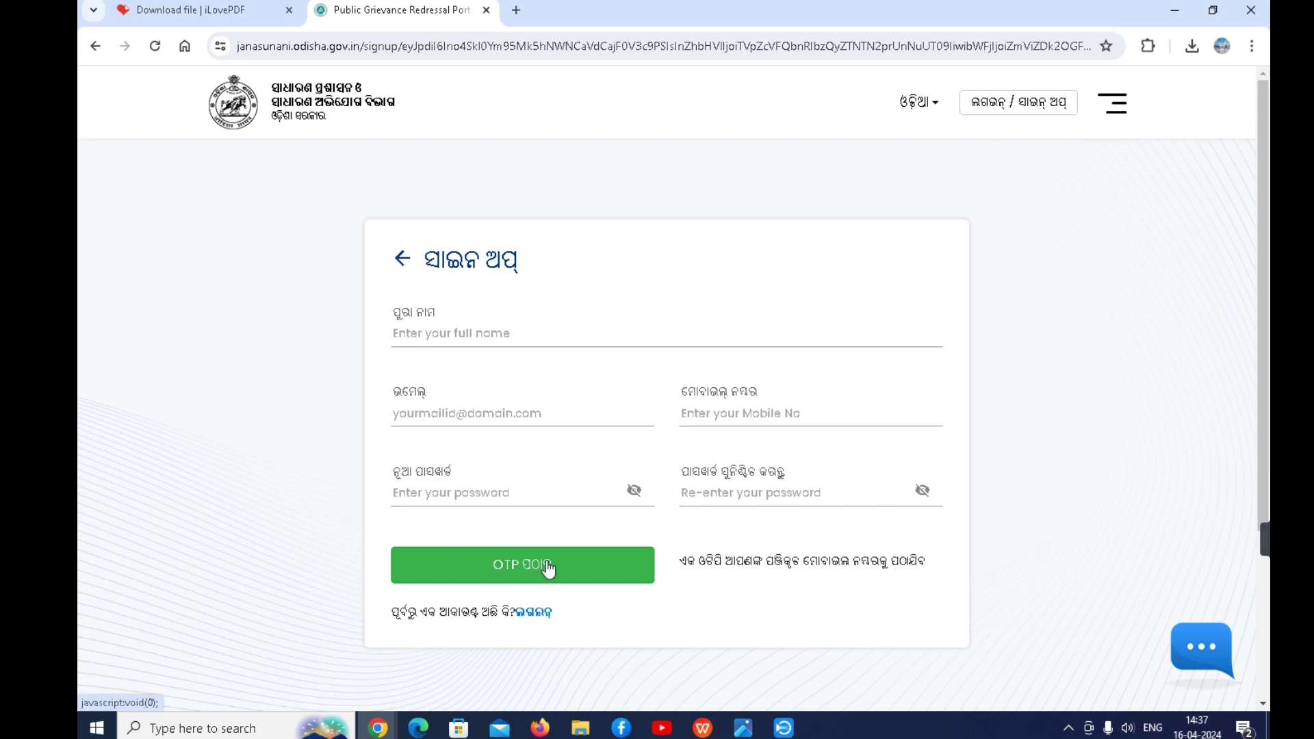
click(493, 335)
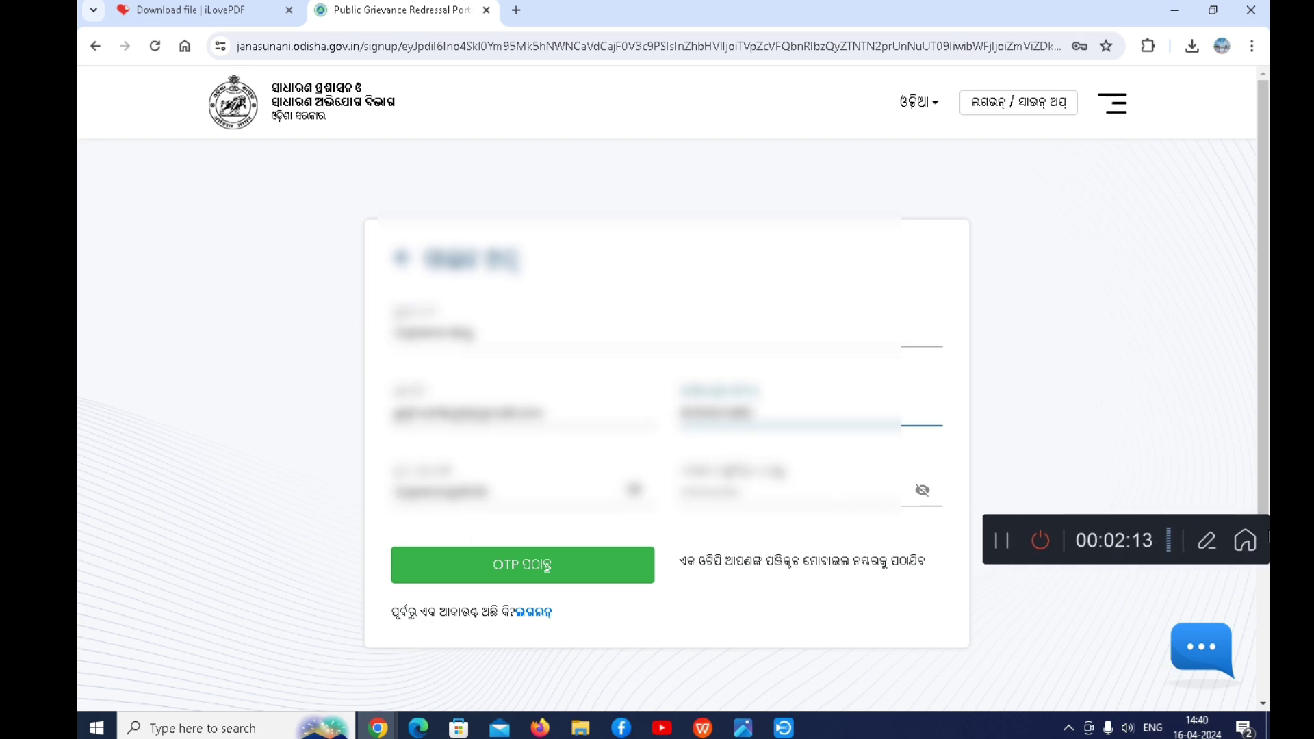
click(445, 581)
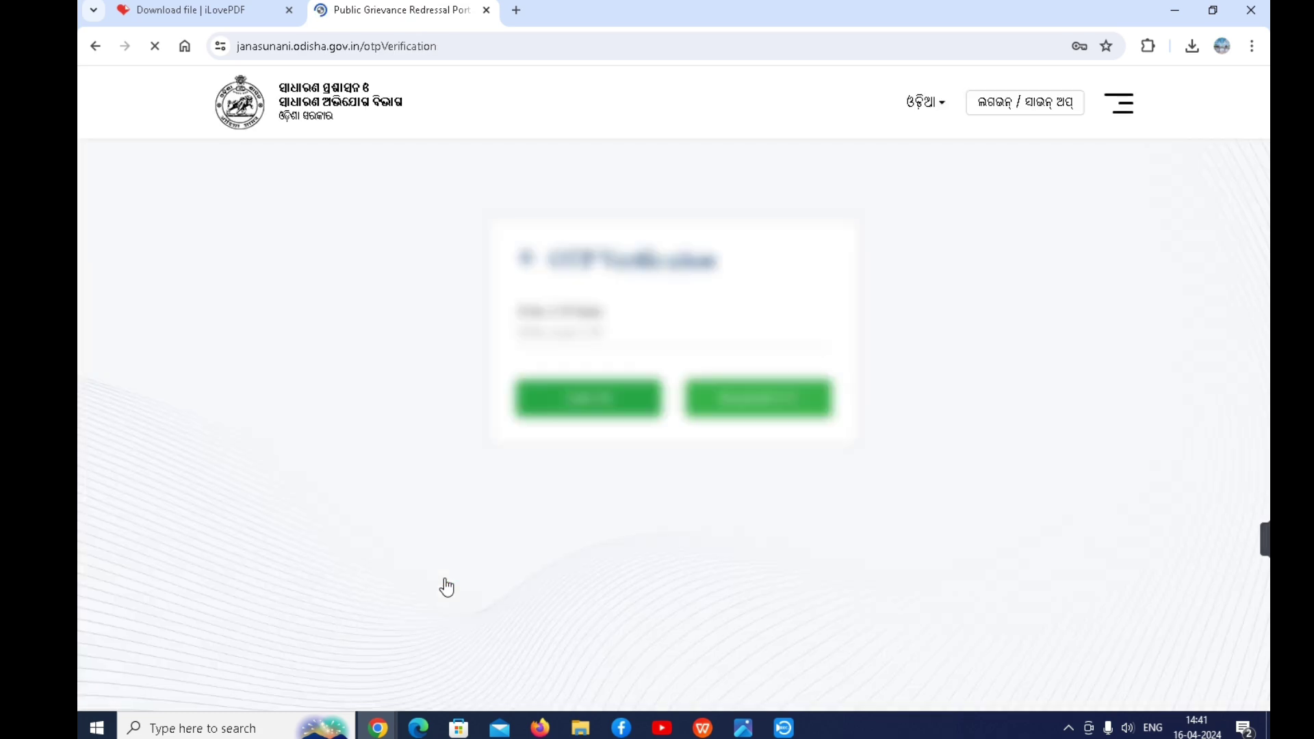
- Dismiss Chrome's save-password bubble, then enter and submit the OTP, retrying after an error
click(570, 325)
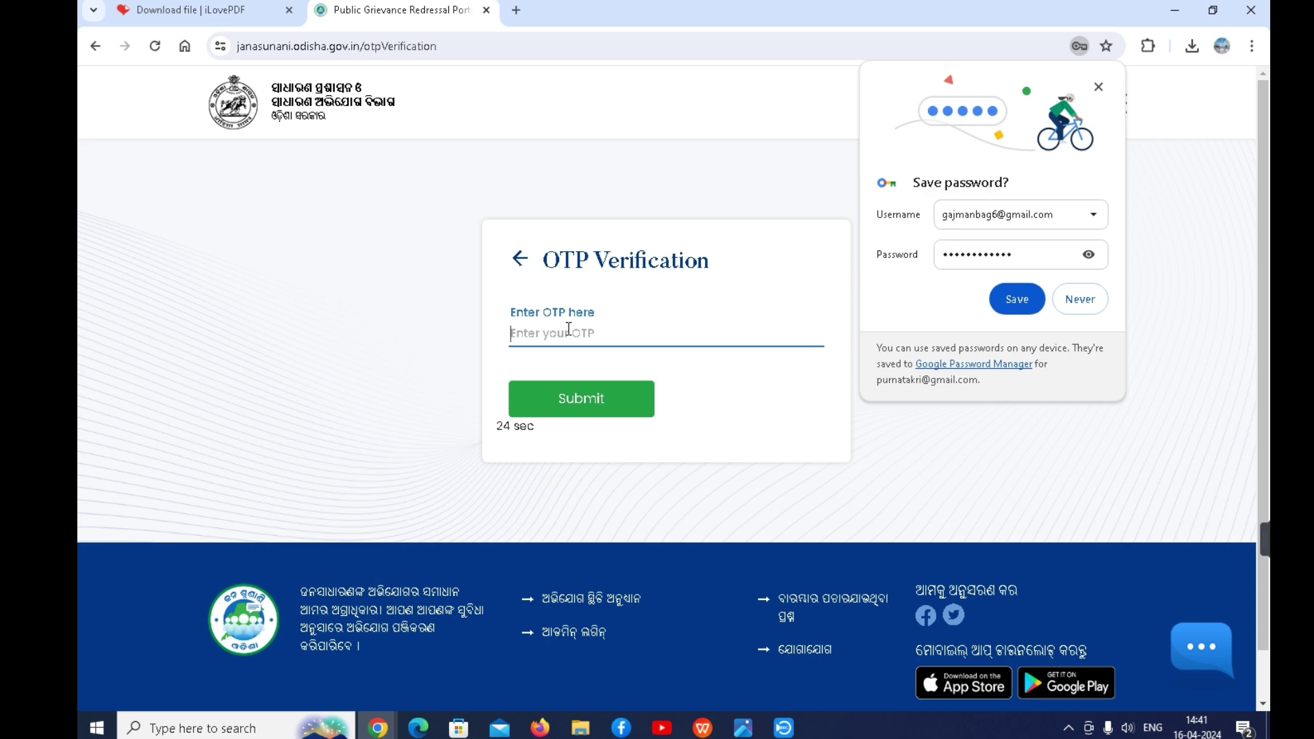
click(1098, 87)
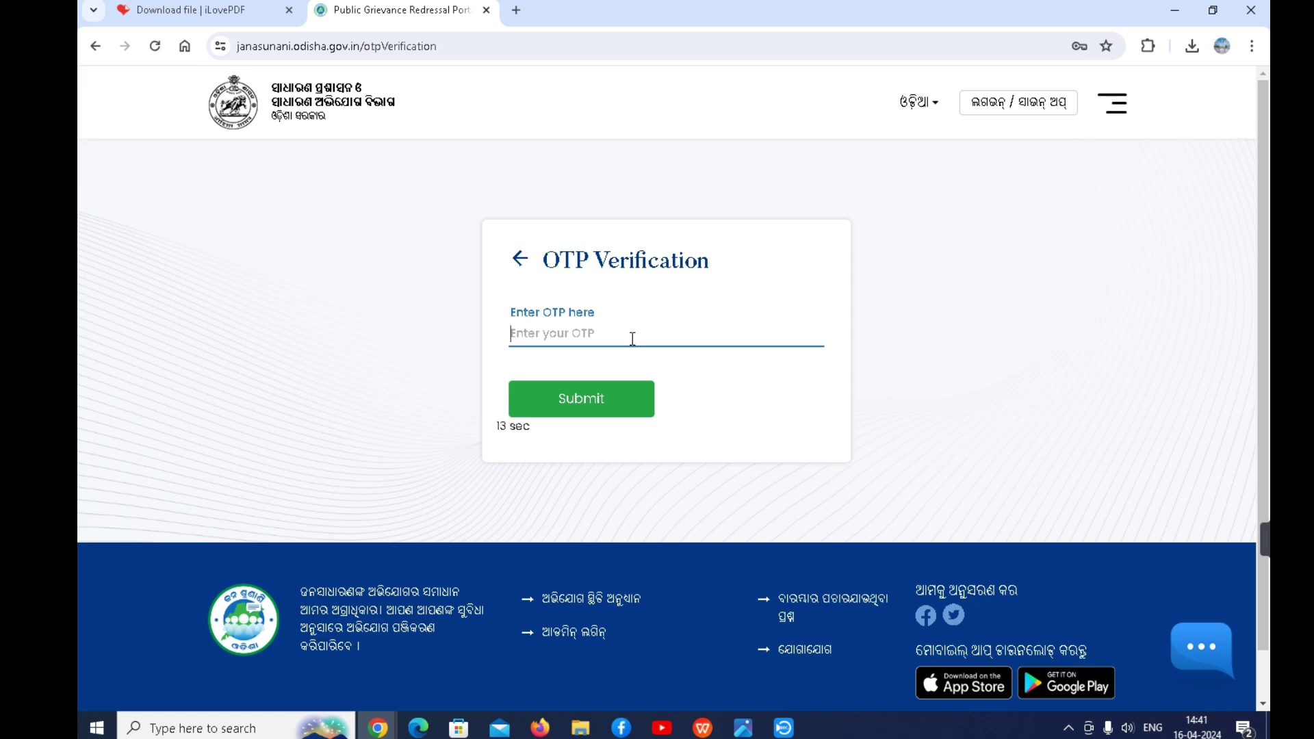
key(alt)
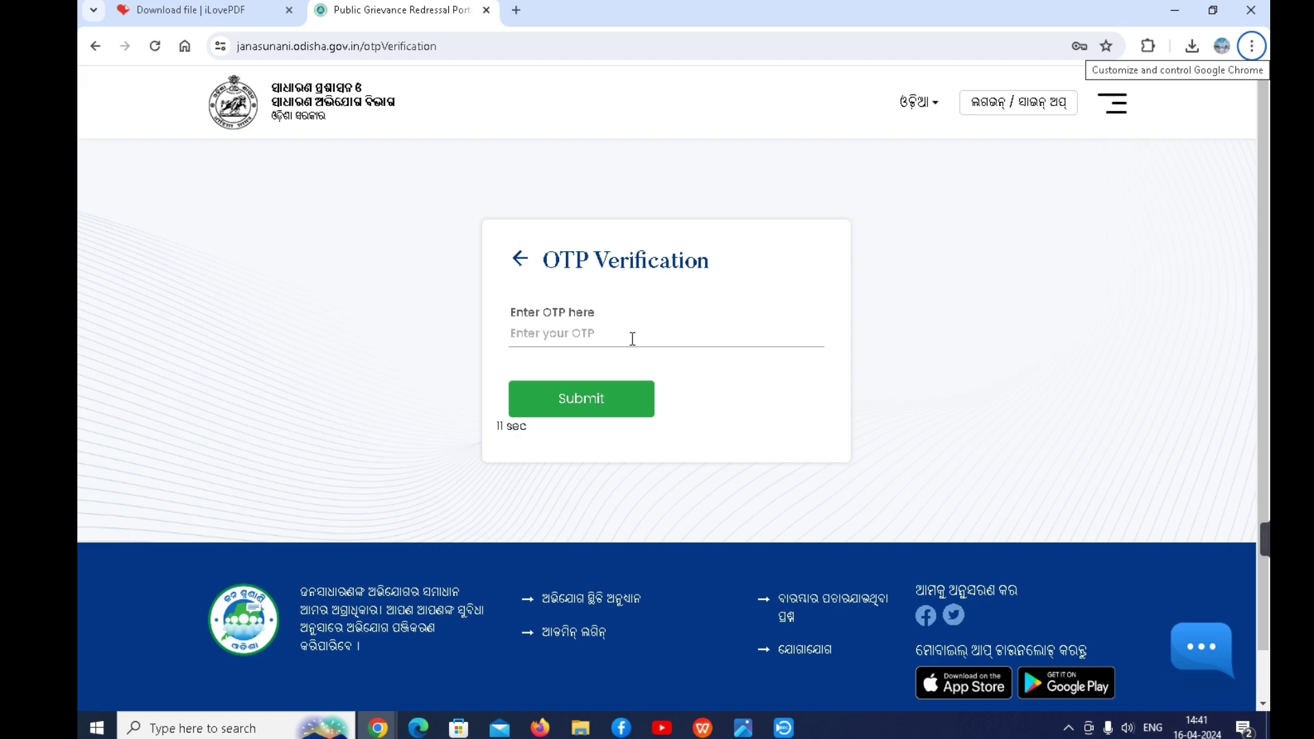
click(590, 333)
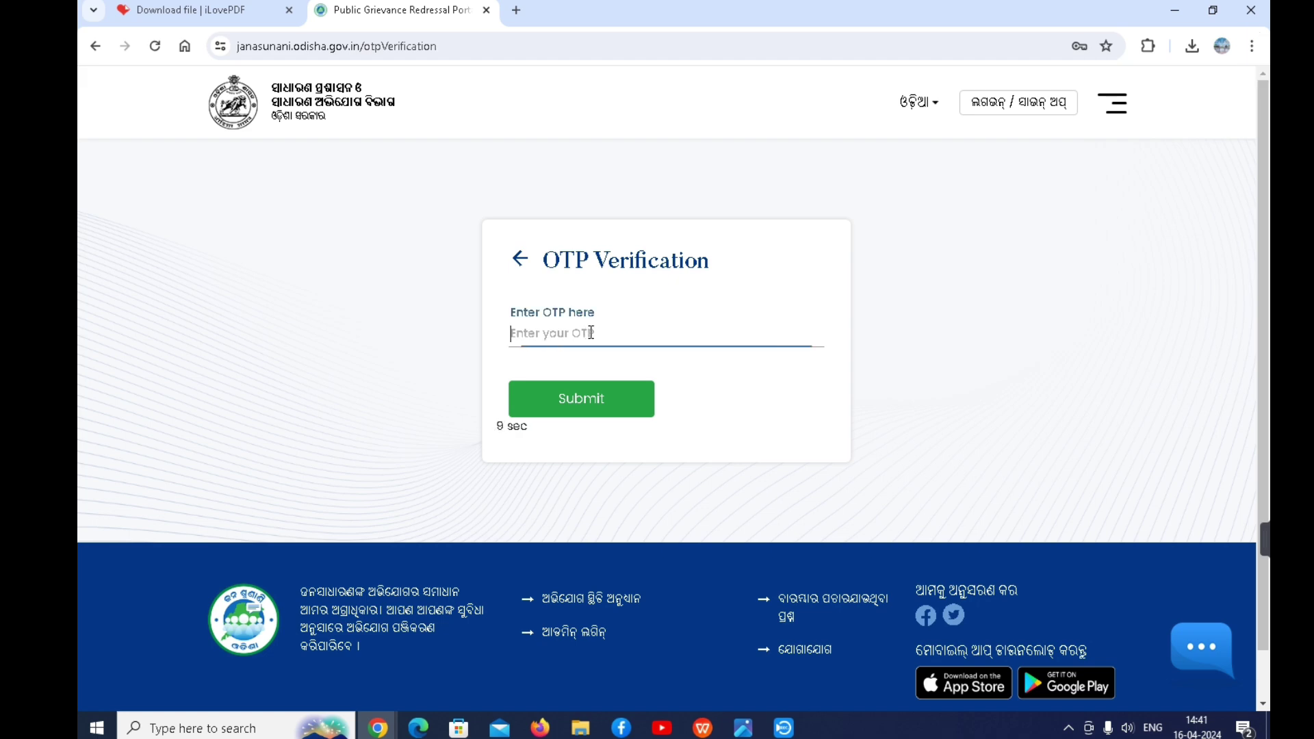
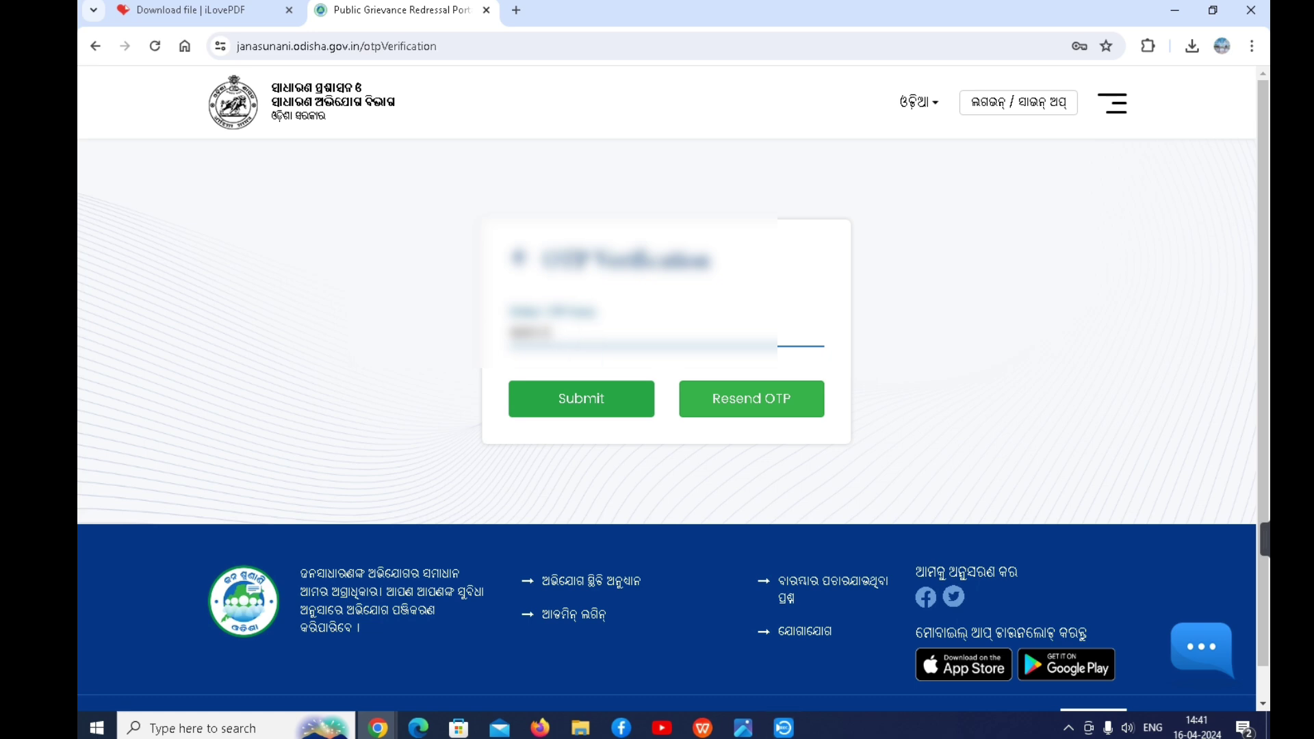
click(587, 411)
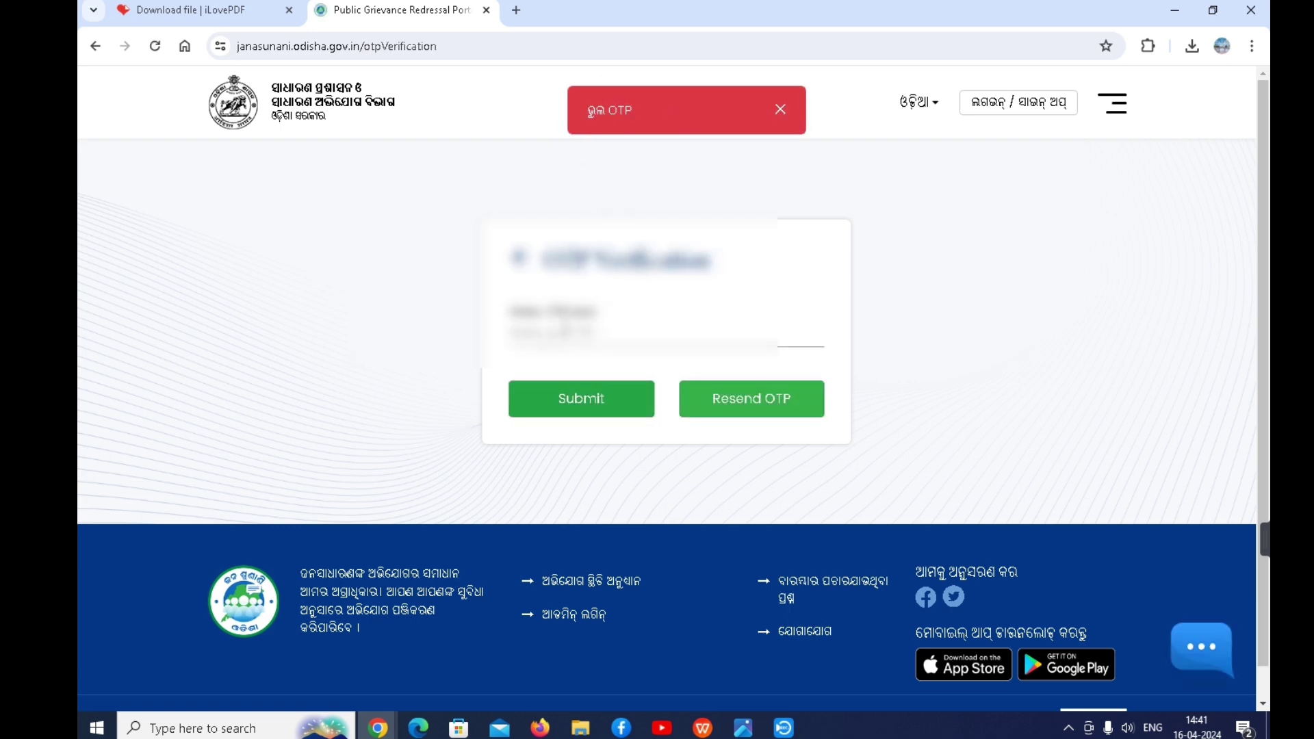
click(566, 331)
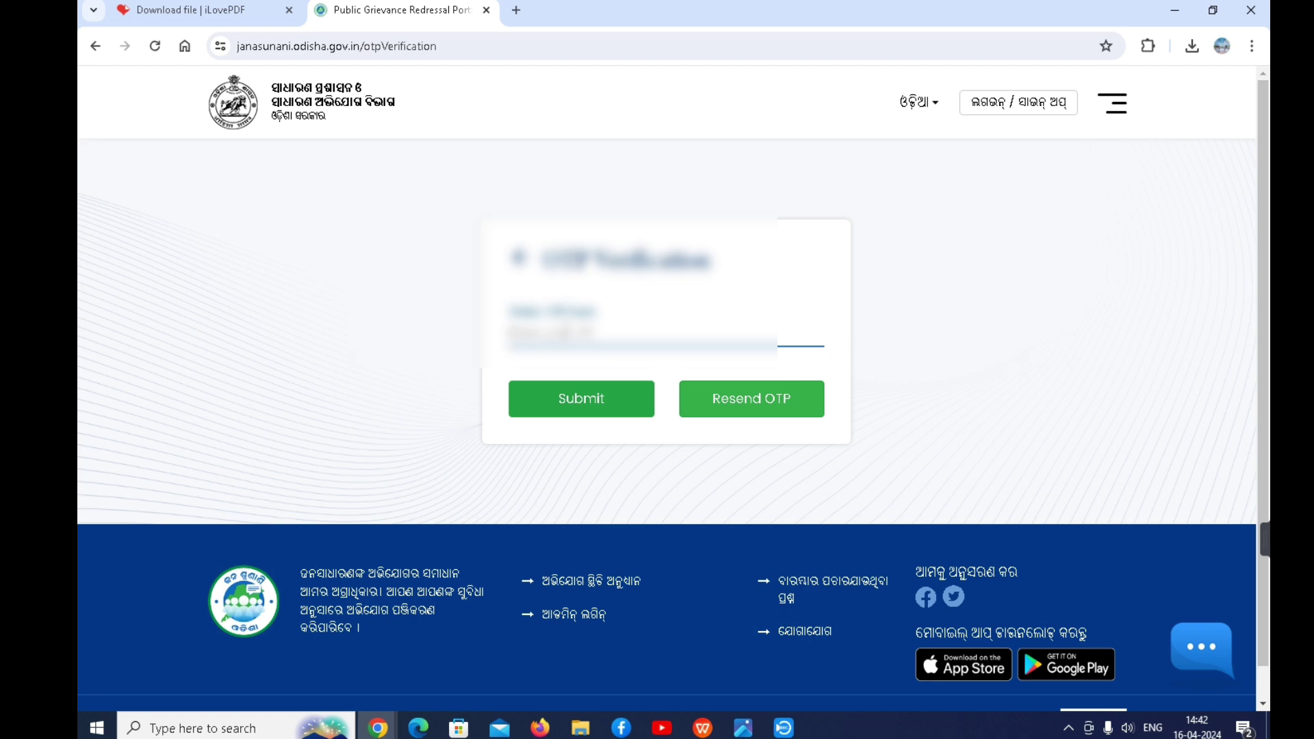
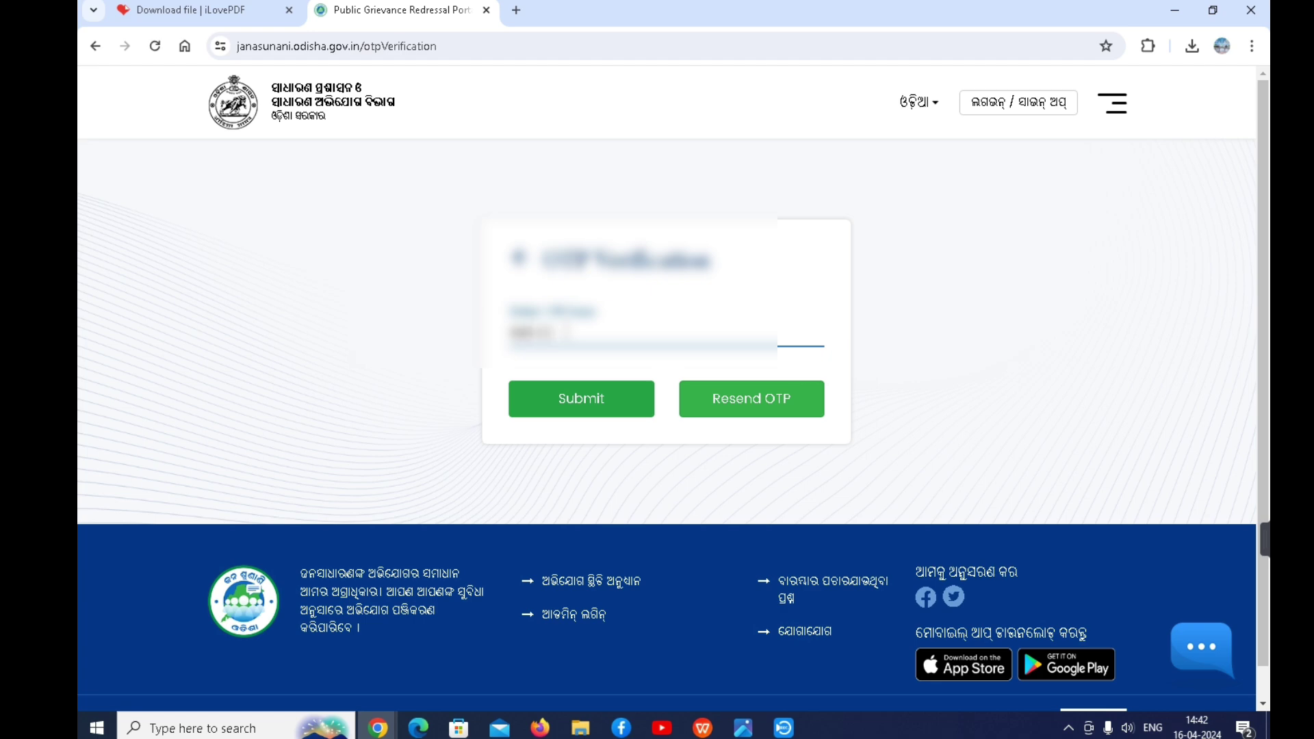
click(578, 401)
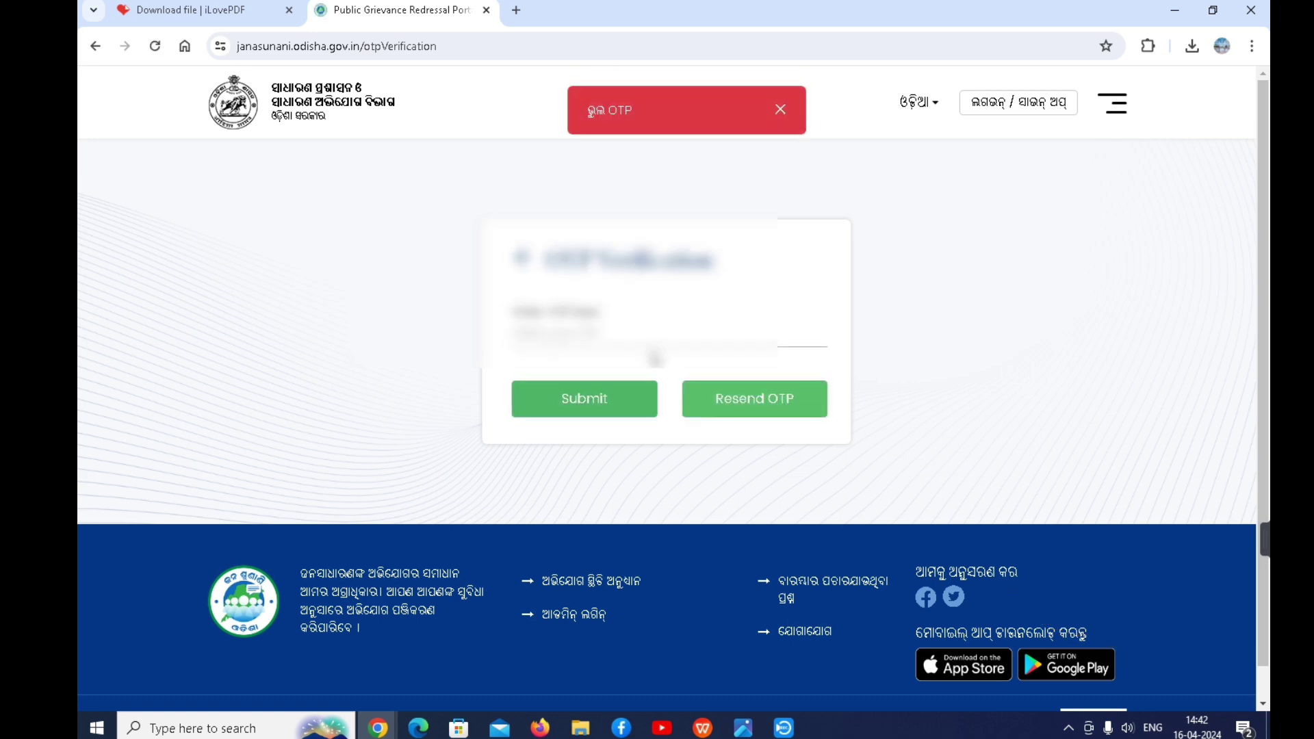
- Close the wrong-OTP message, have a new OTP sent and start entering it
click(784, 117)
click(547, 332)
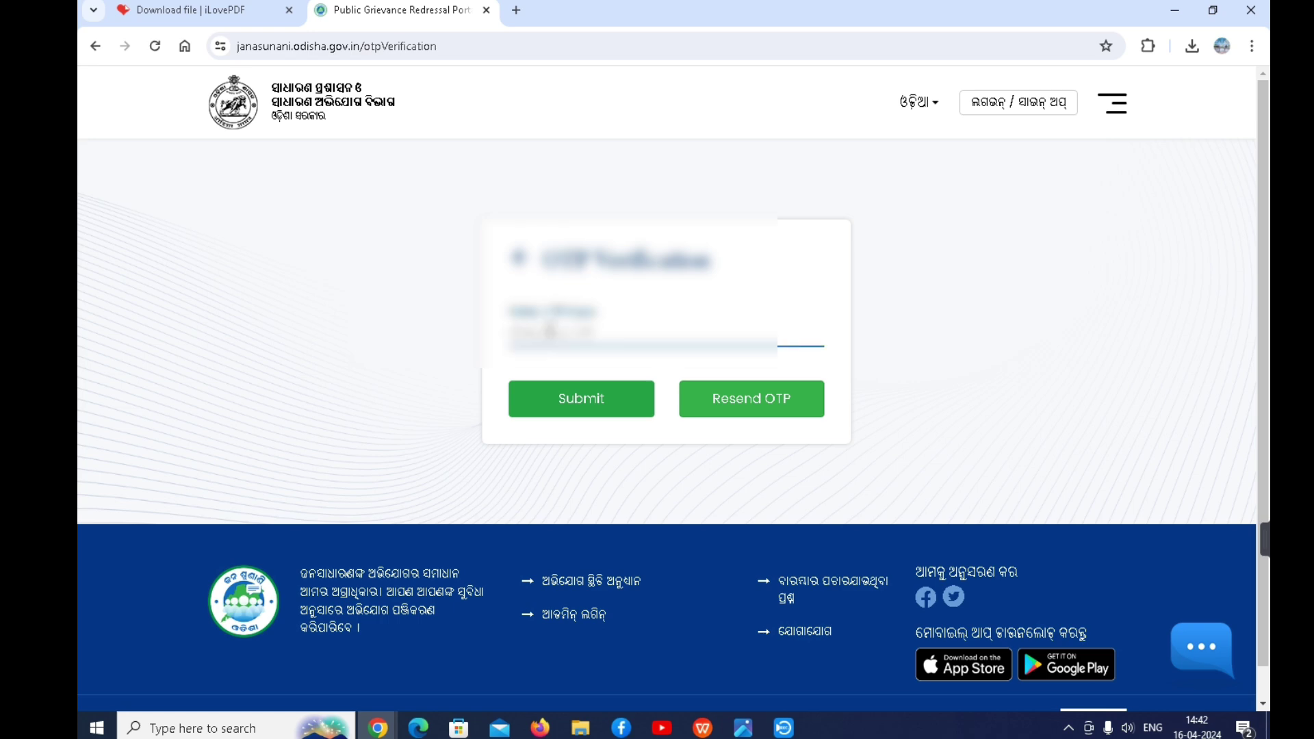
click(750, 405)
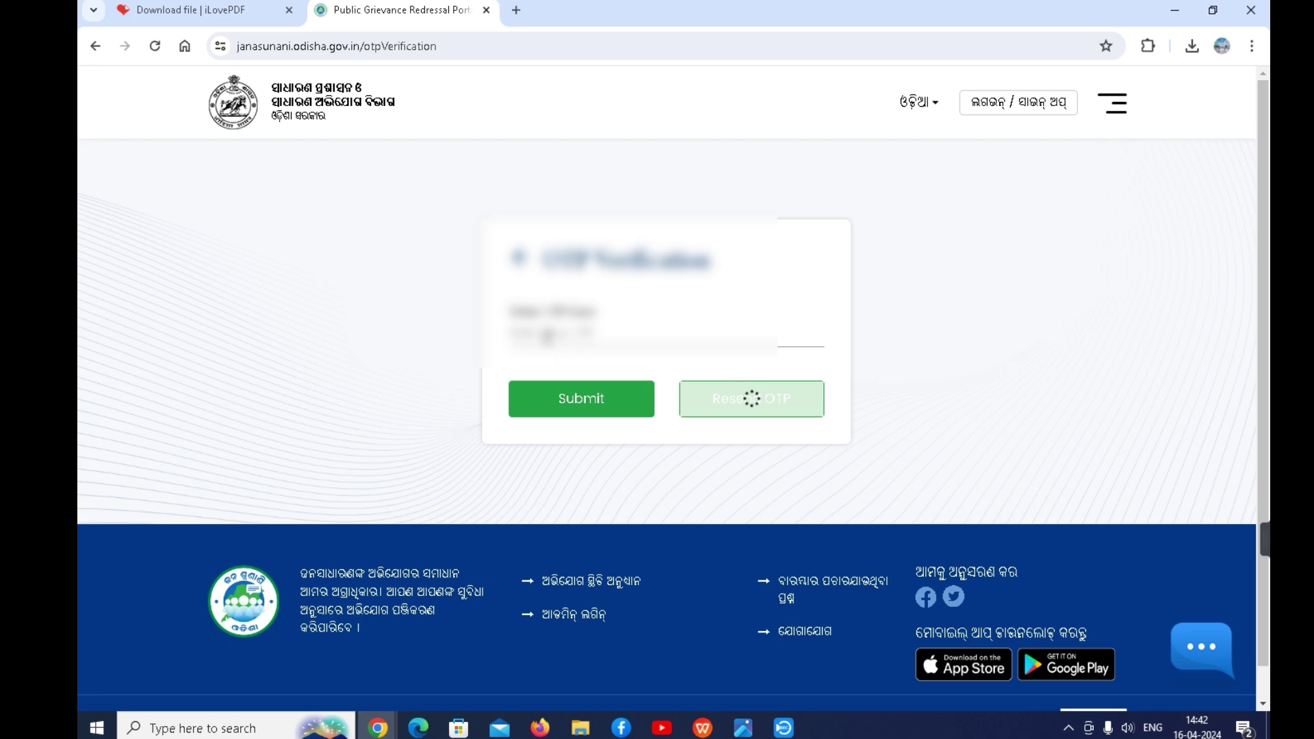
click(552, 333)
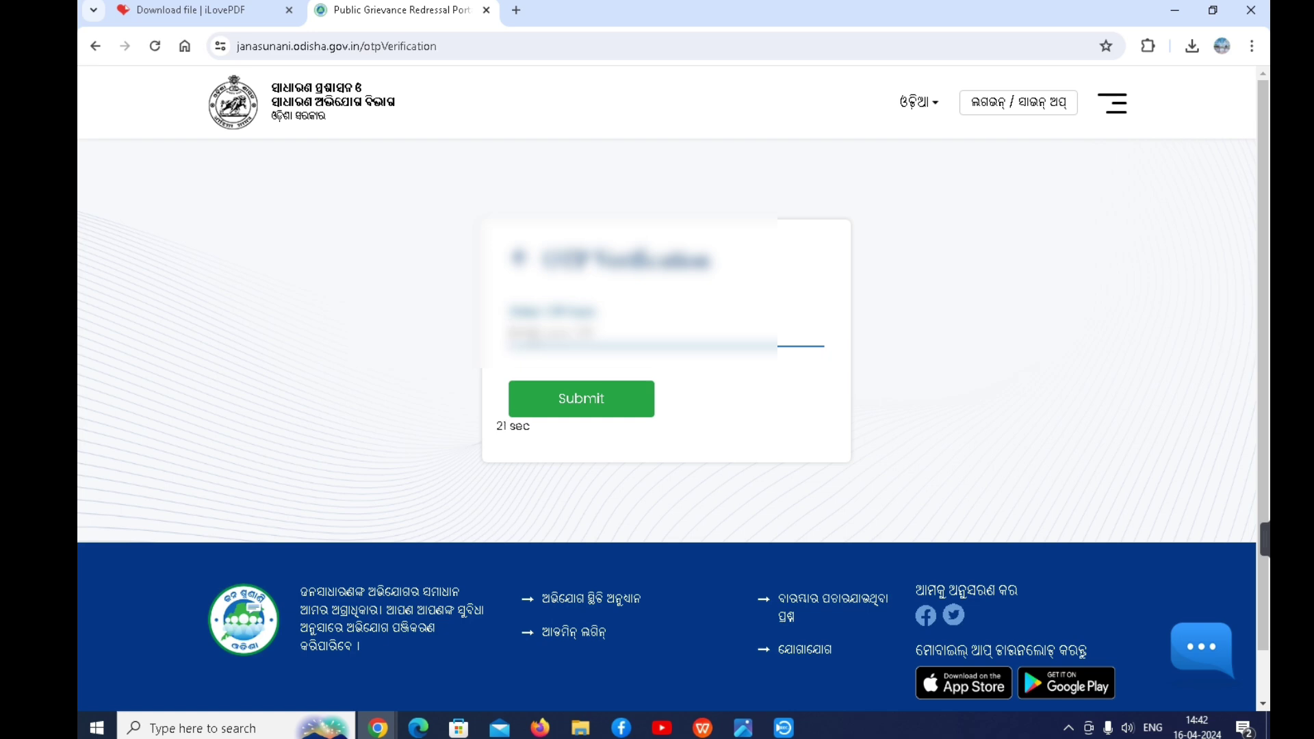
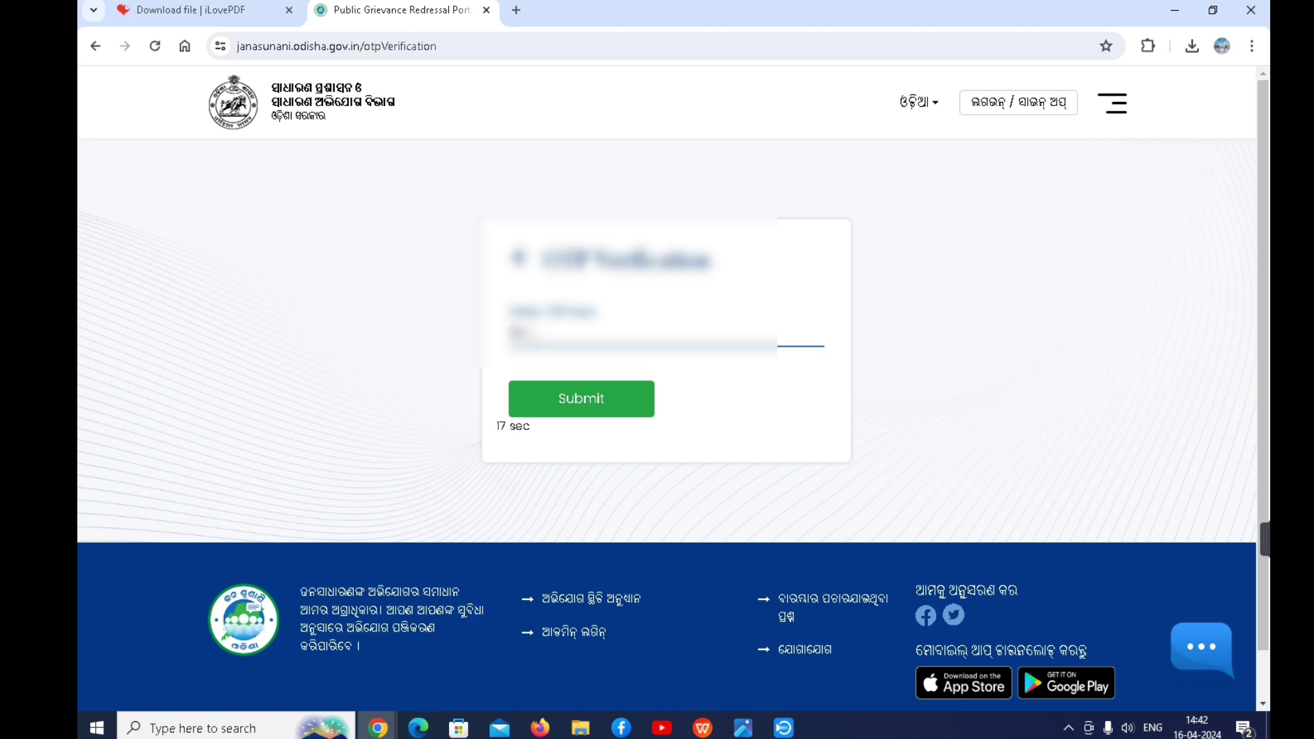
- Verify the new OTP and set the district to Rayagada
click(582, 401)
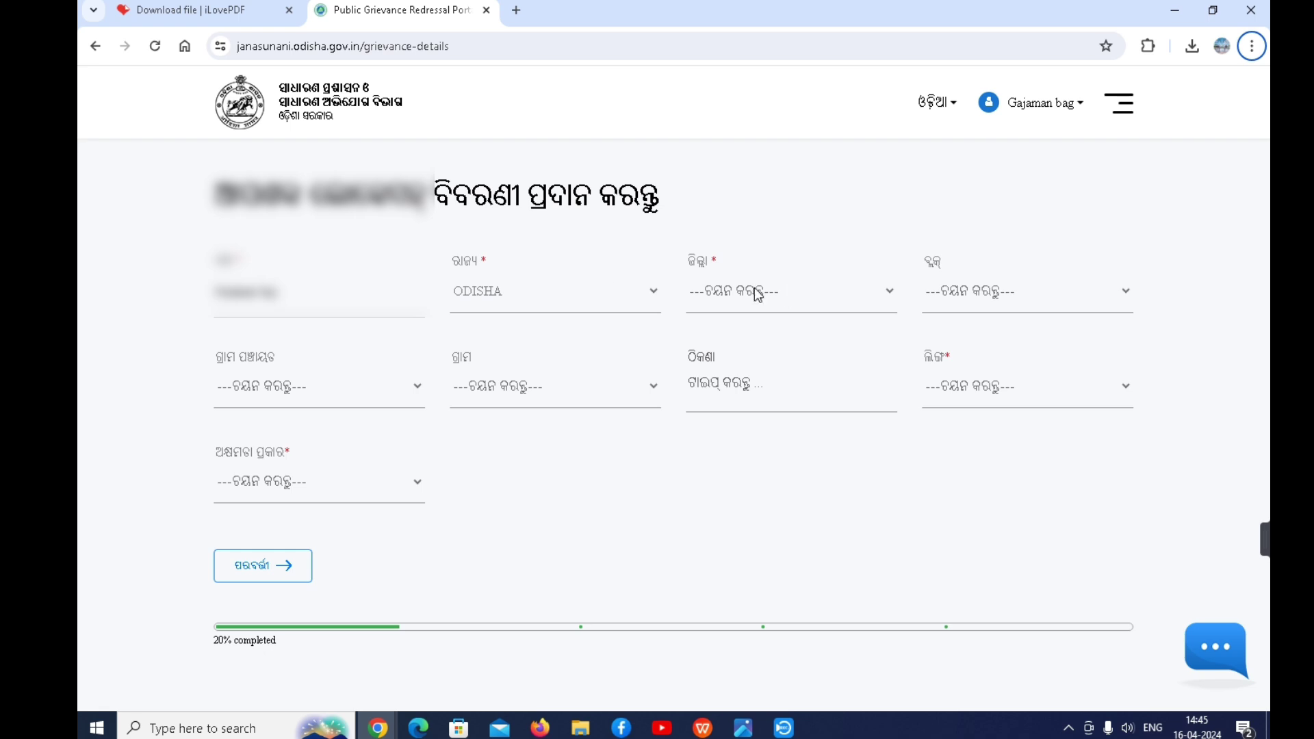
click(841, 303)
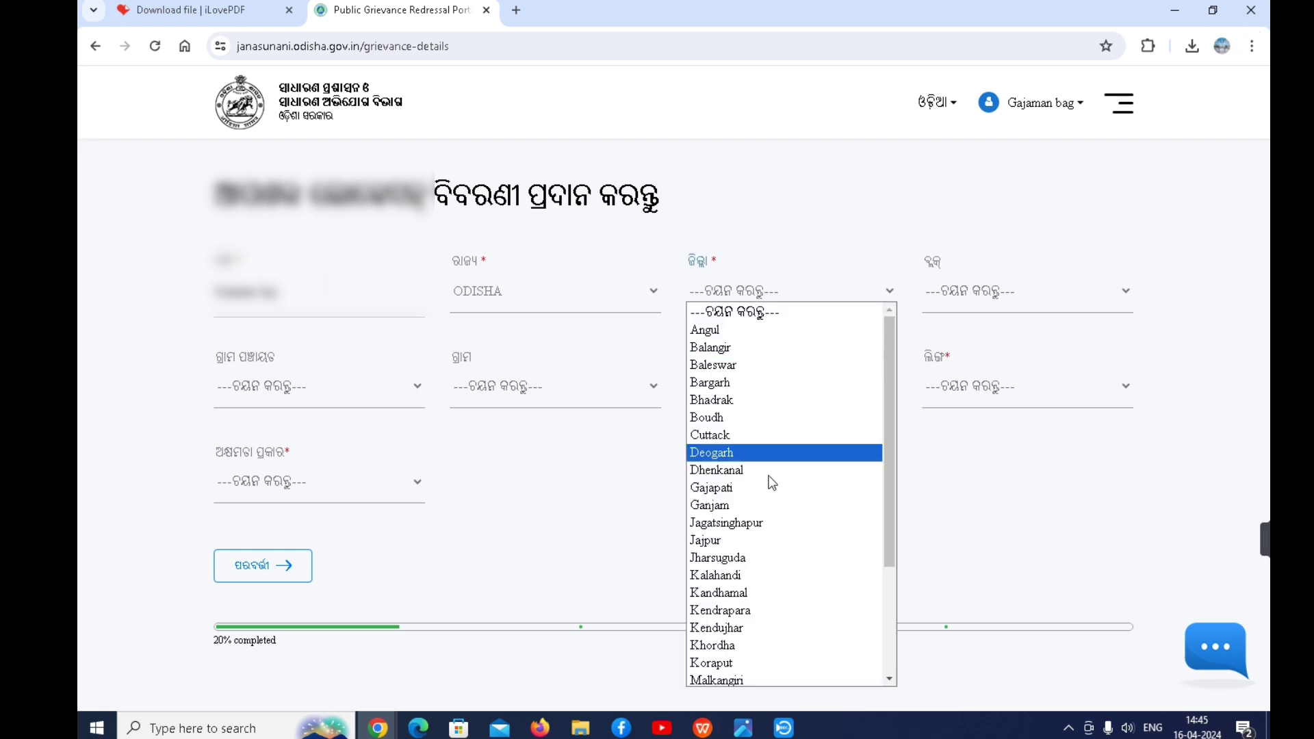
scroll(815, 440, down, 3)
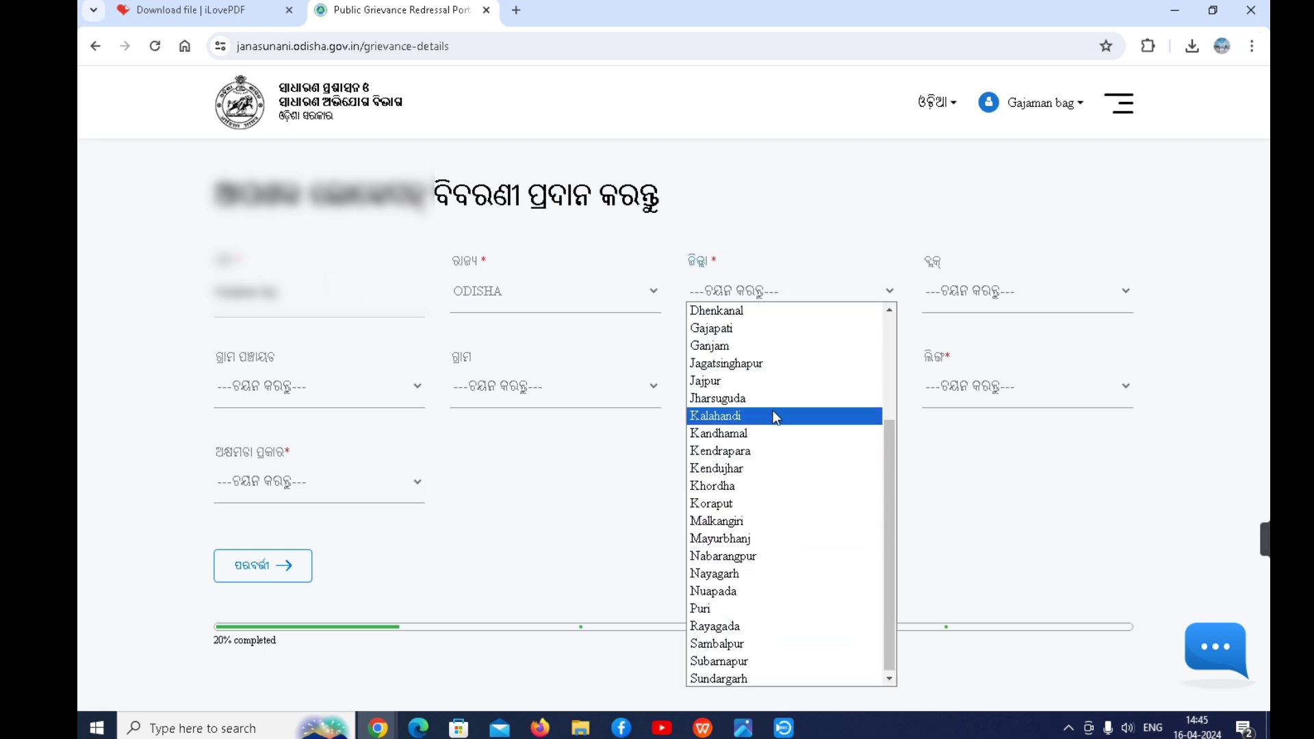
click(739, 627)
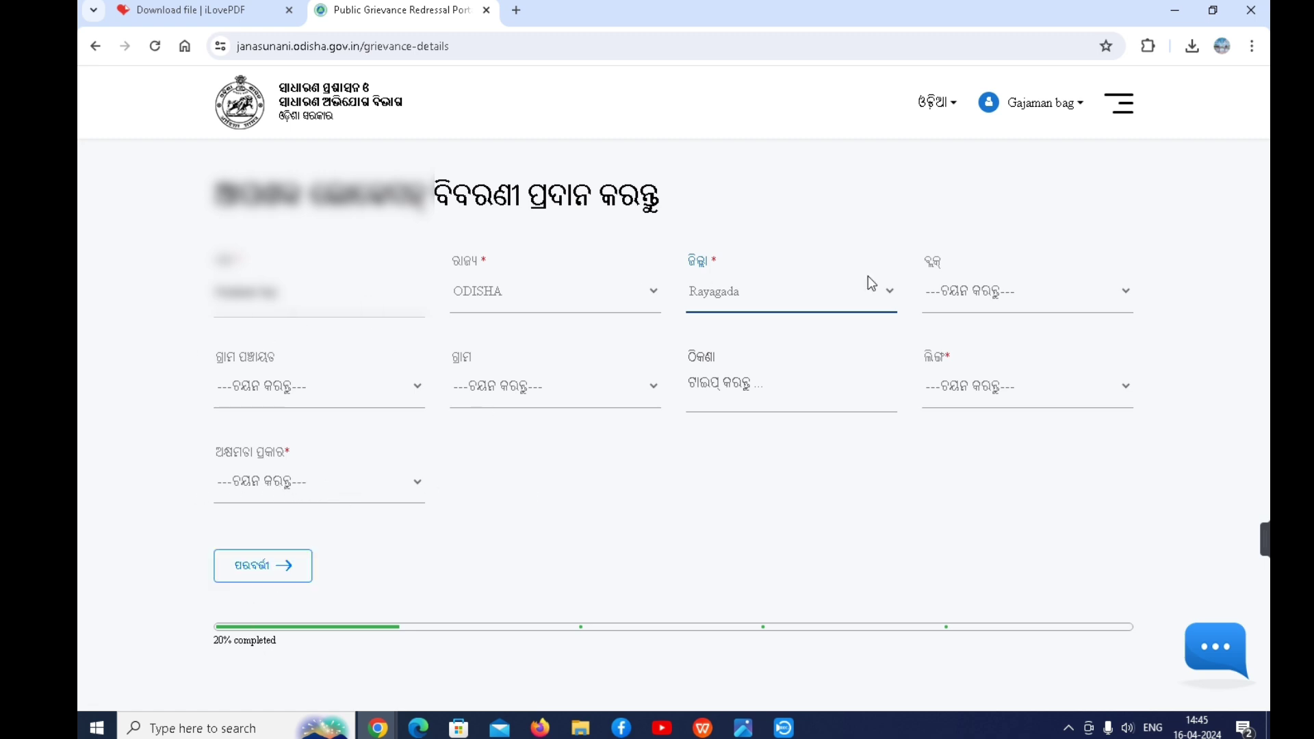
- Set the disability type to None and advance to the next form step
mouse_move(1267, 540)
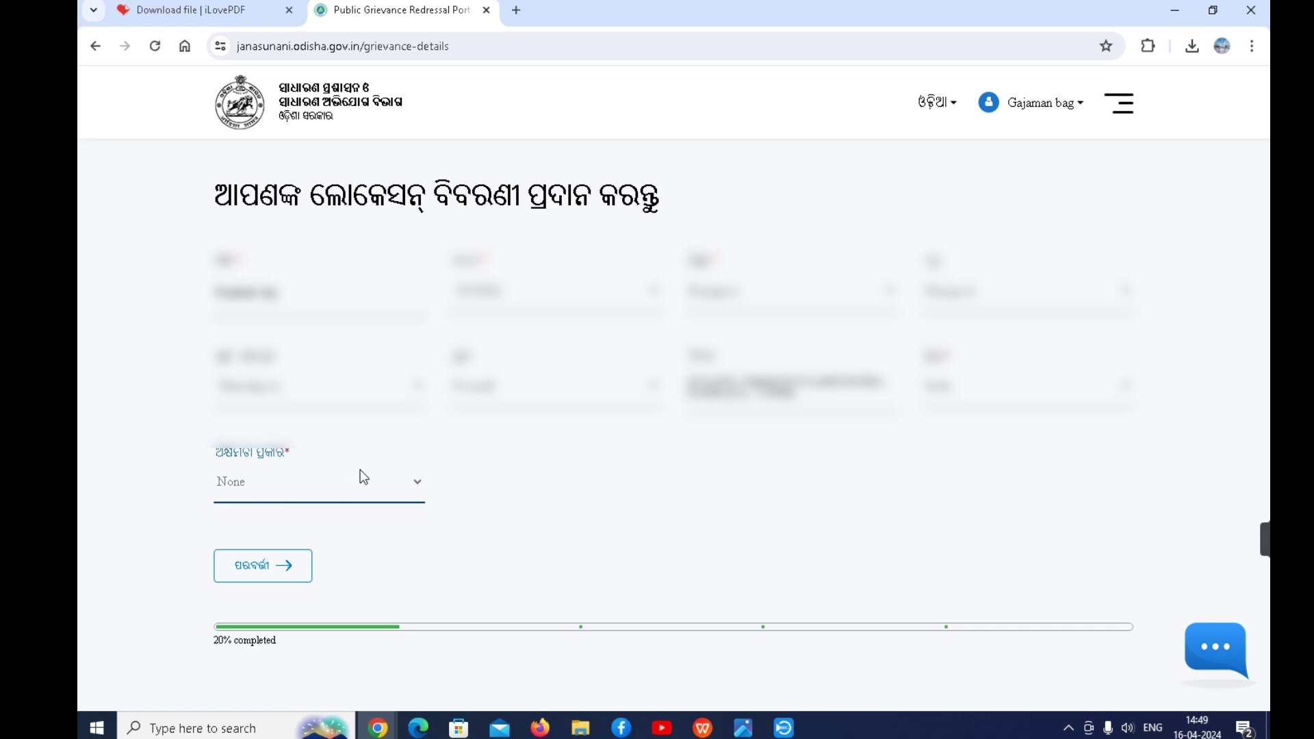
click(334, 490)
click(262, 521)
click(375, 490)
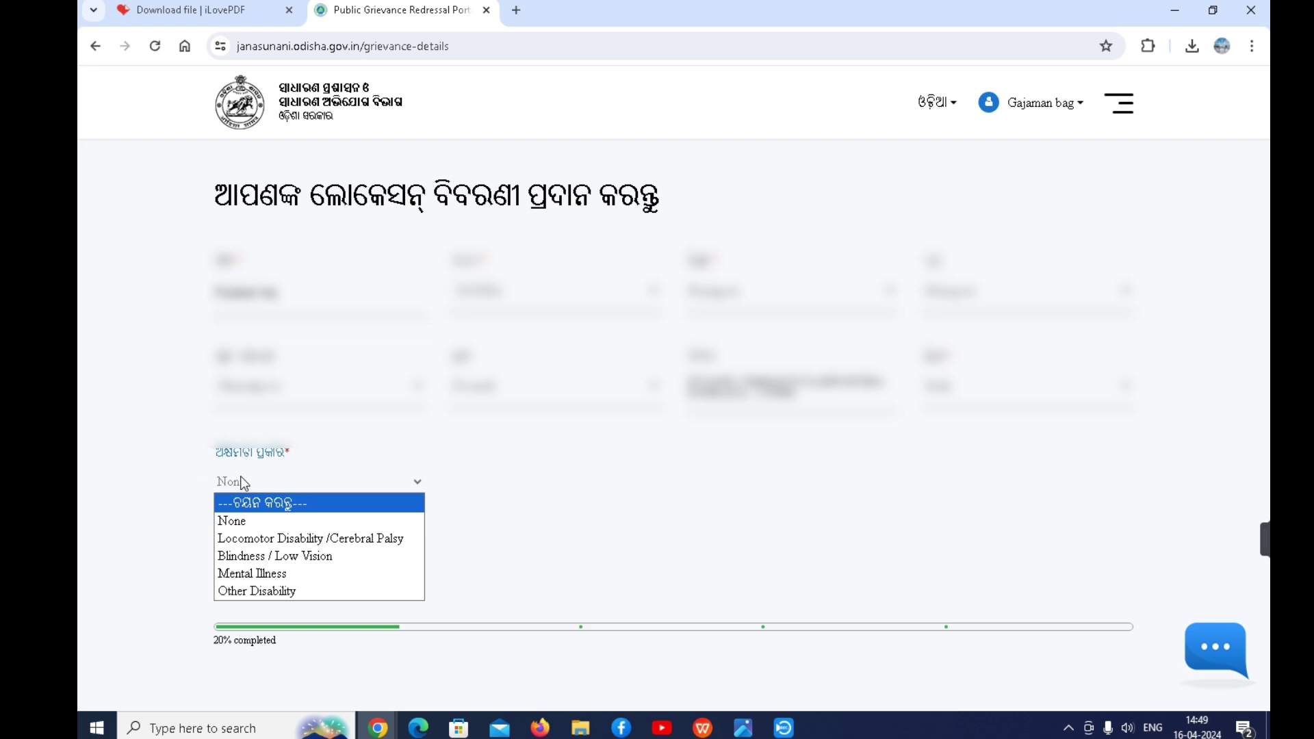
click(499, 492)
click(308, 488)
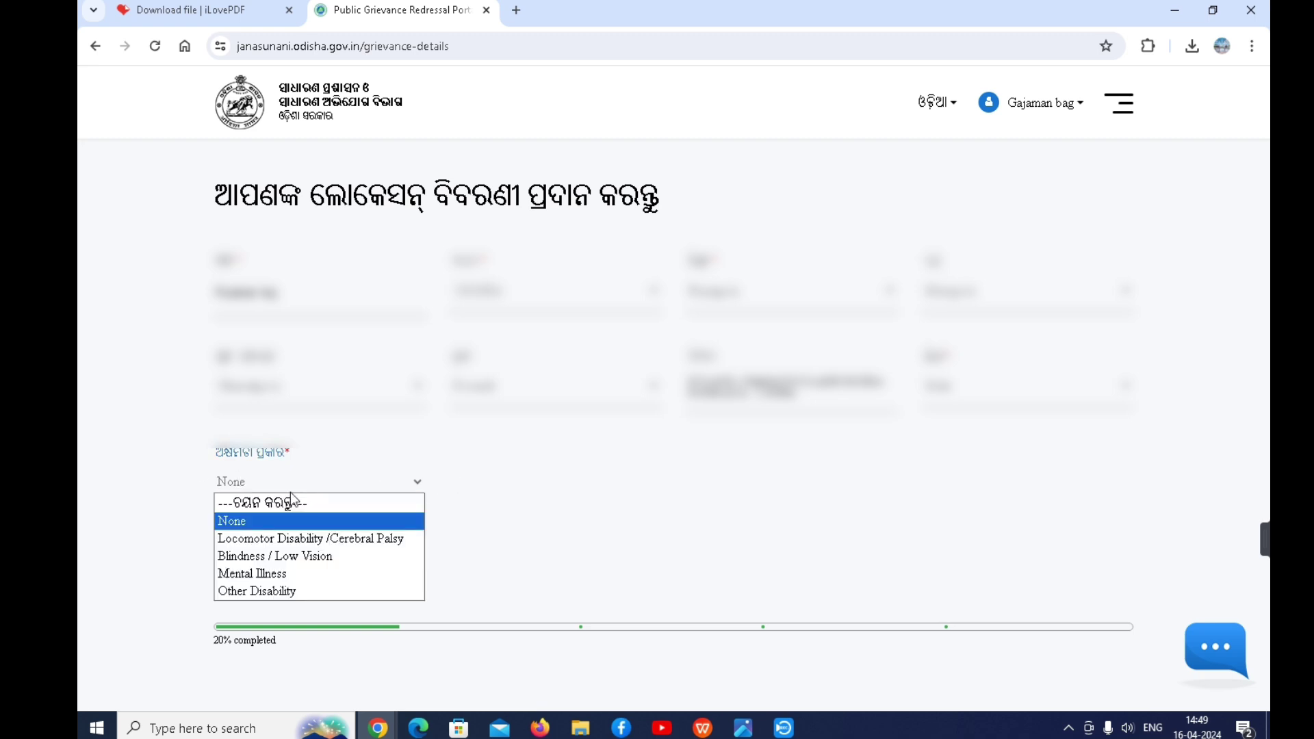
click(254, 518)
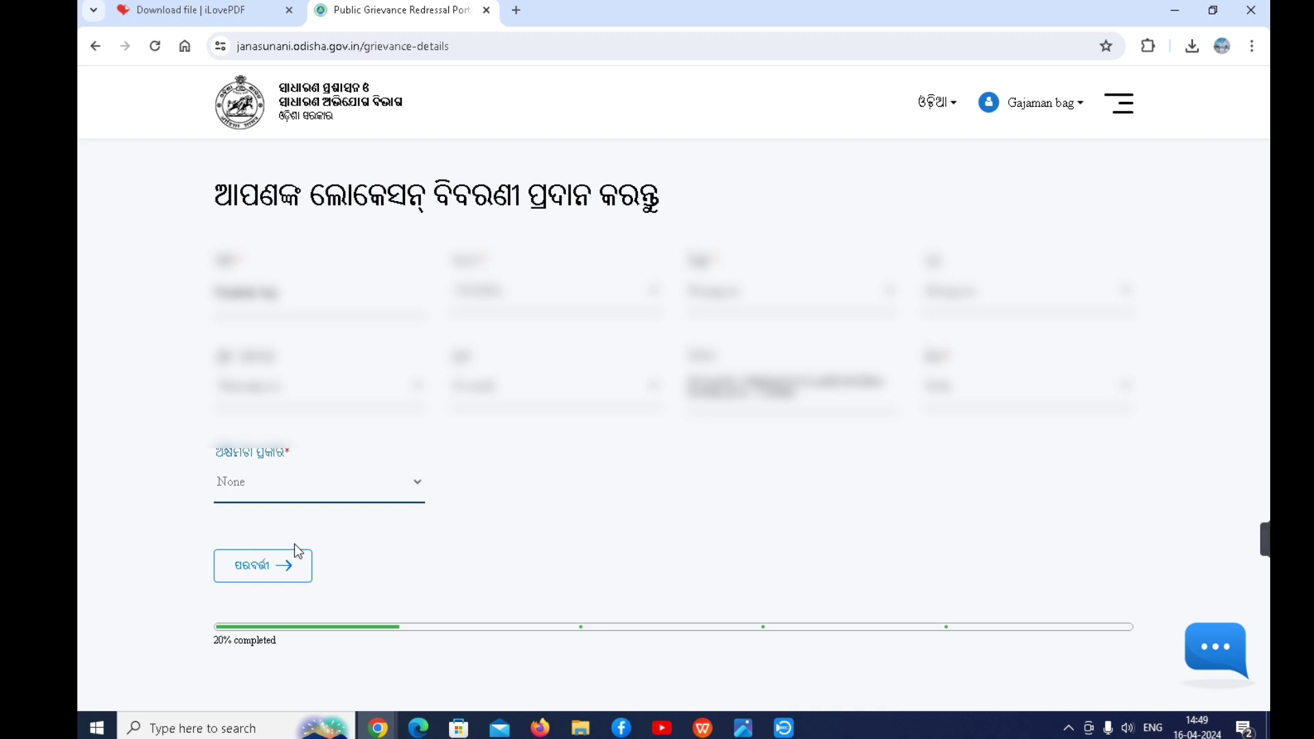
click(264, 572)
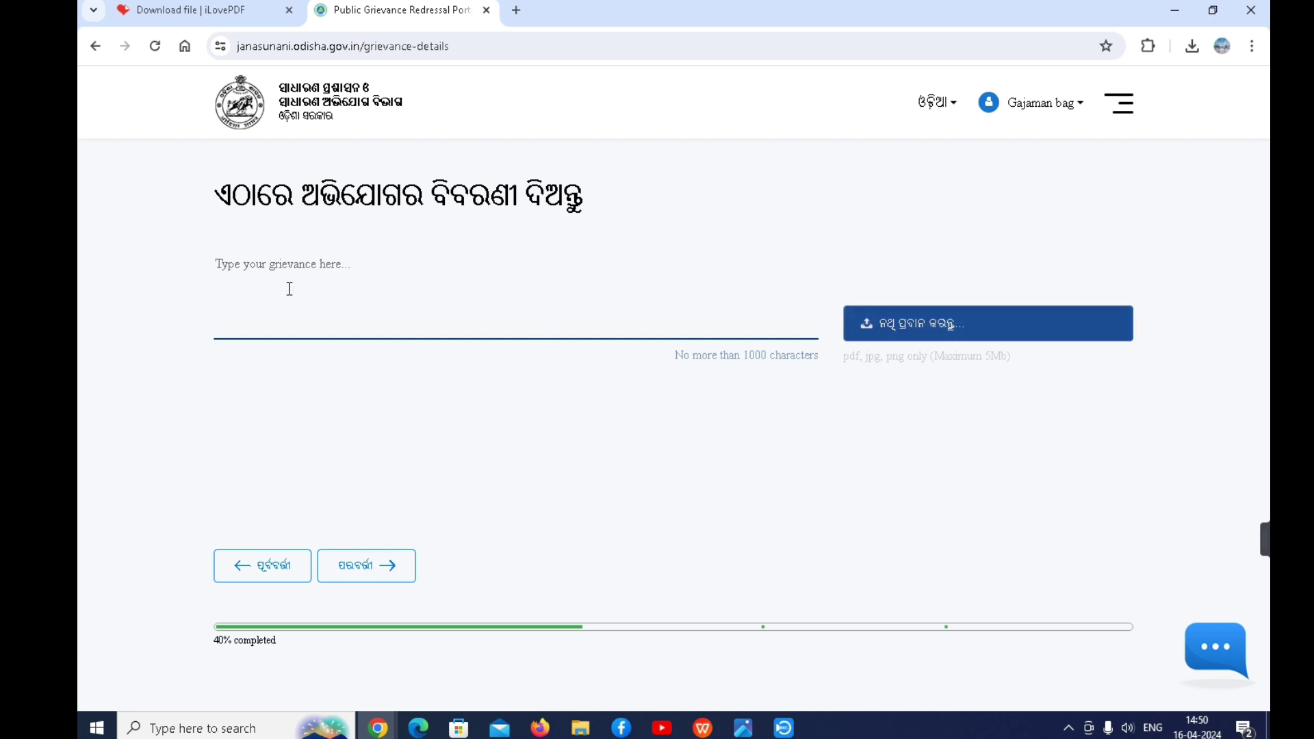
- Close the grievance box's context menu without pasting, then minimise Chrome
right_click(407, 295)
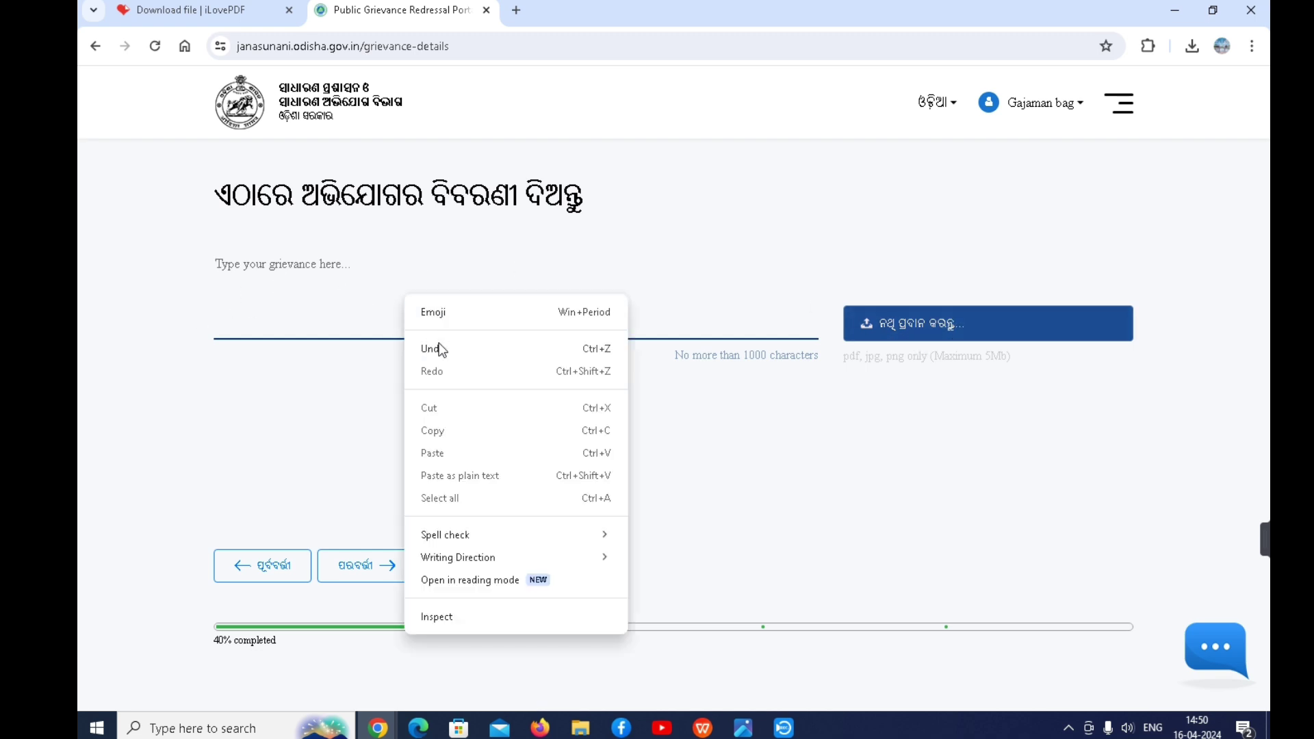
click(345, 310)
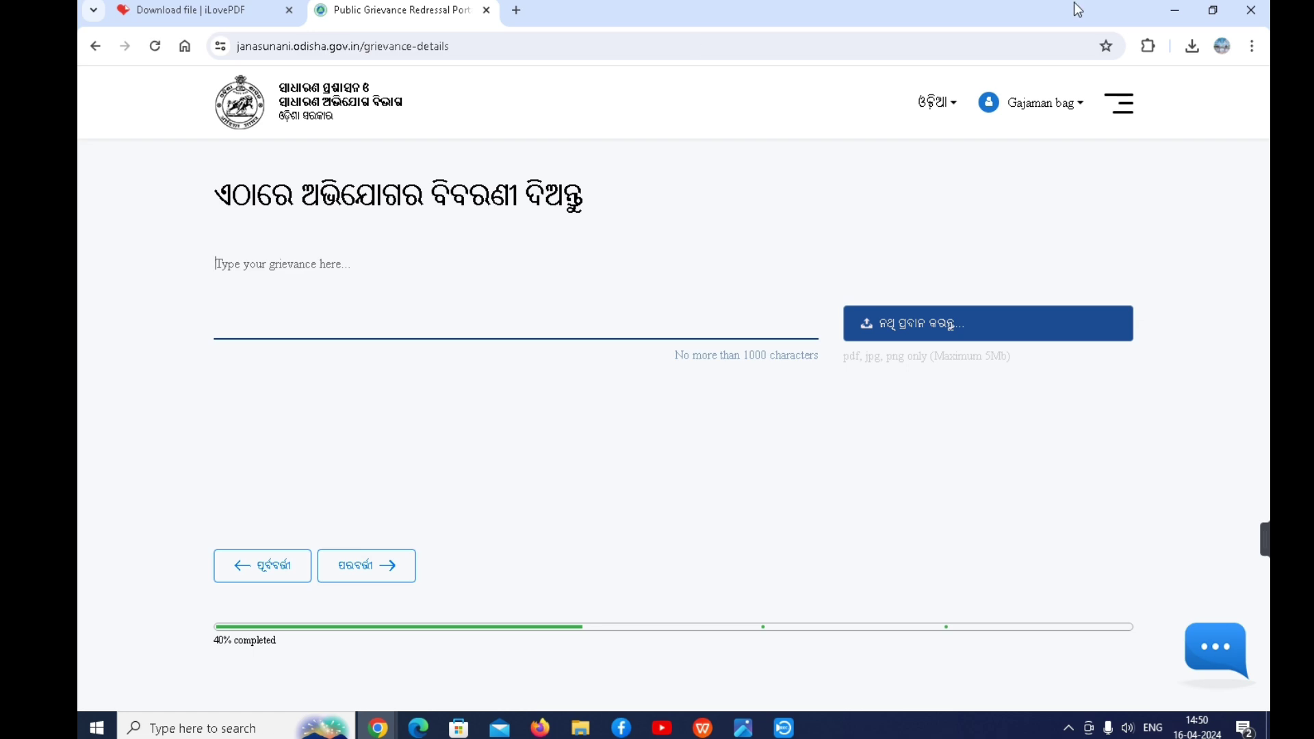
click(1175, 10)
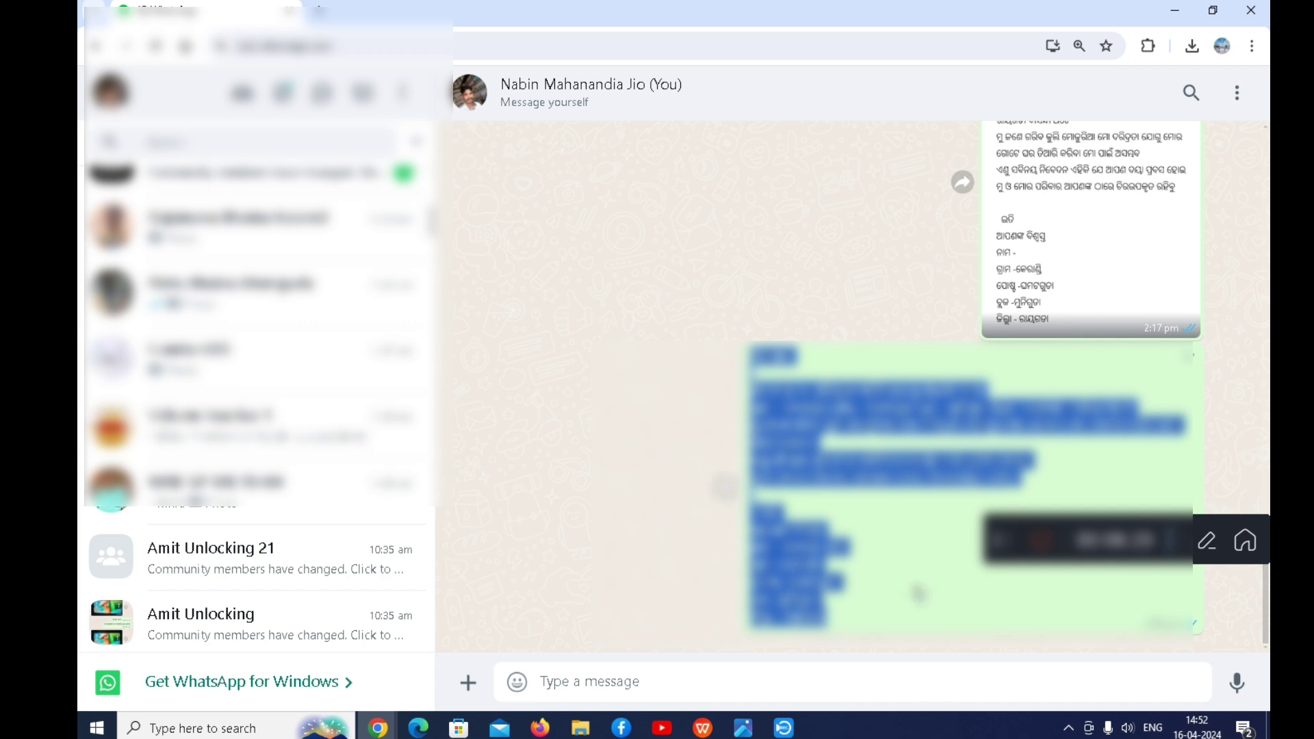
- Copy the long Odia grievance message from the self-chat and return to the description field
click(581, 376)
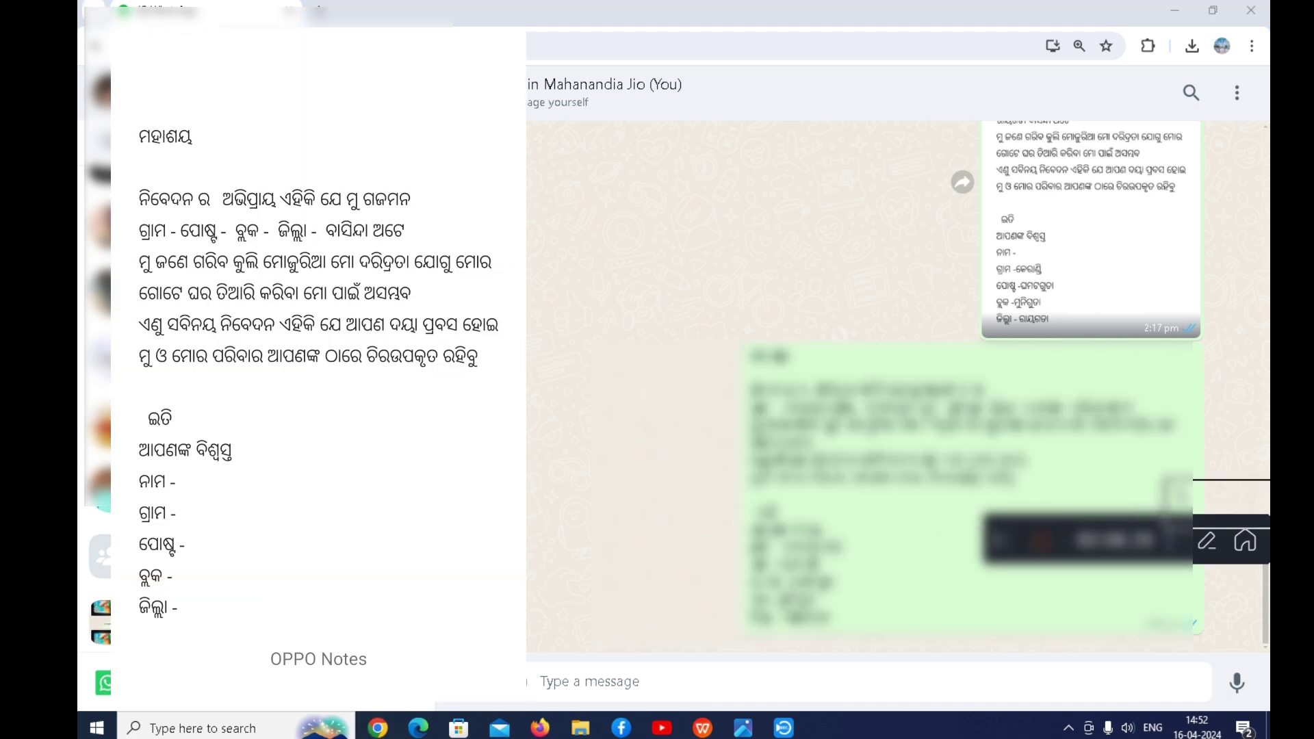
mouse_move(1265, 471)
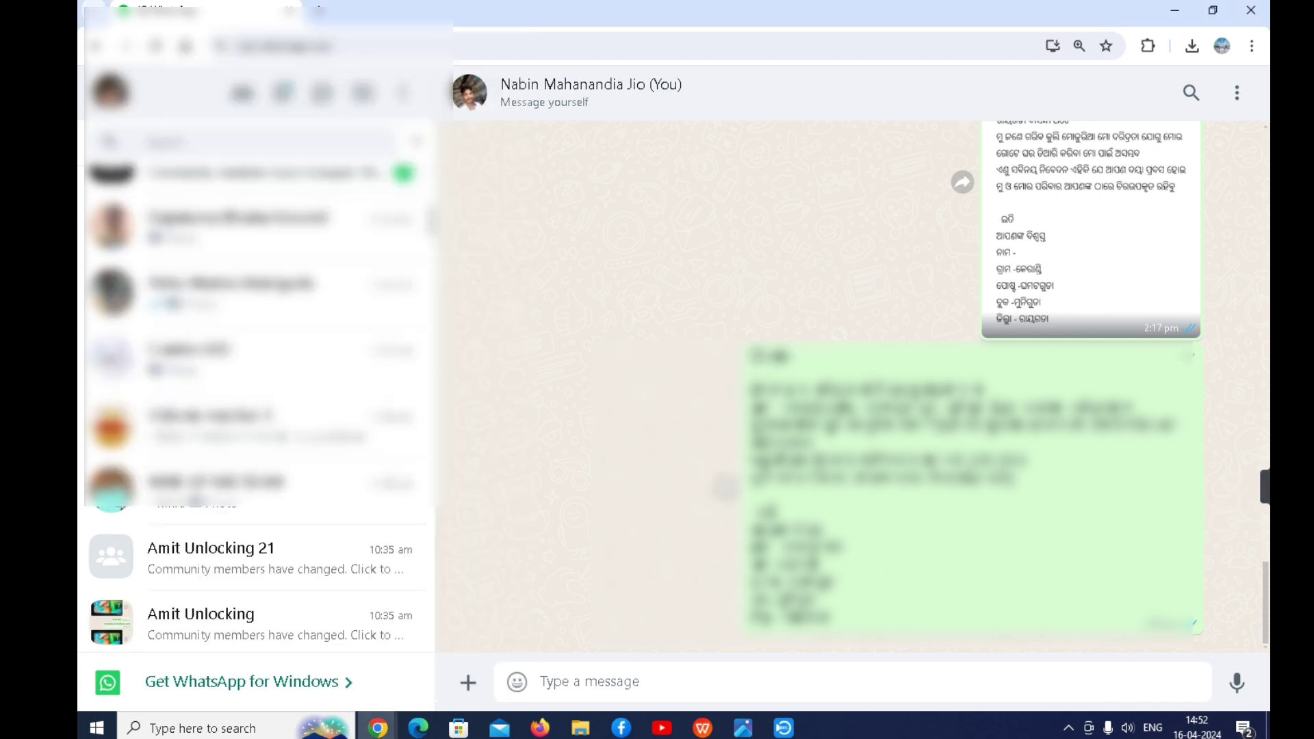
drag(751, 356, 1014, 642)
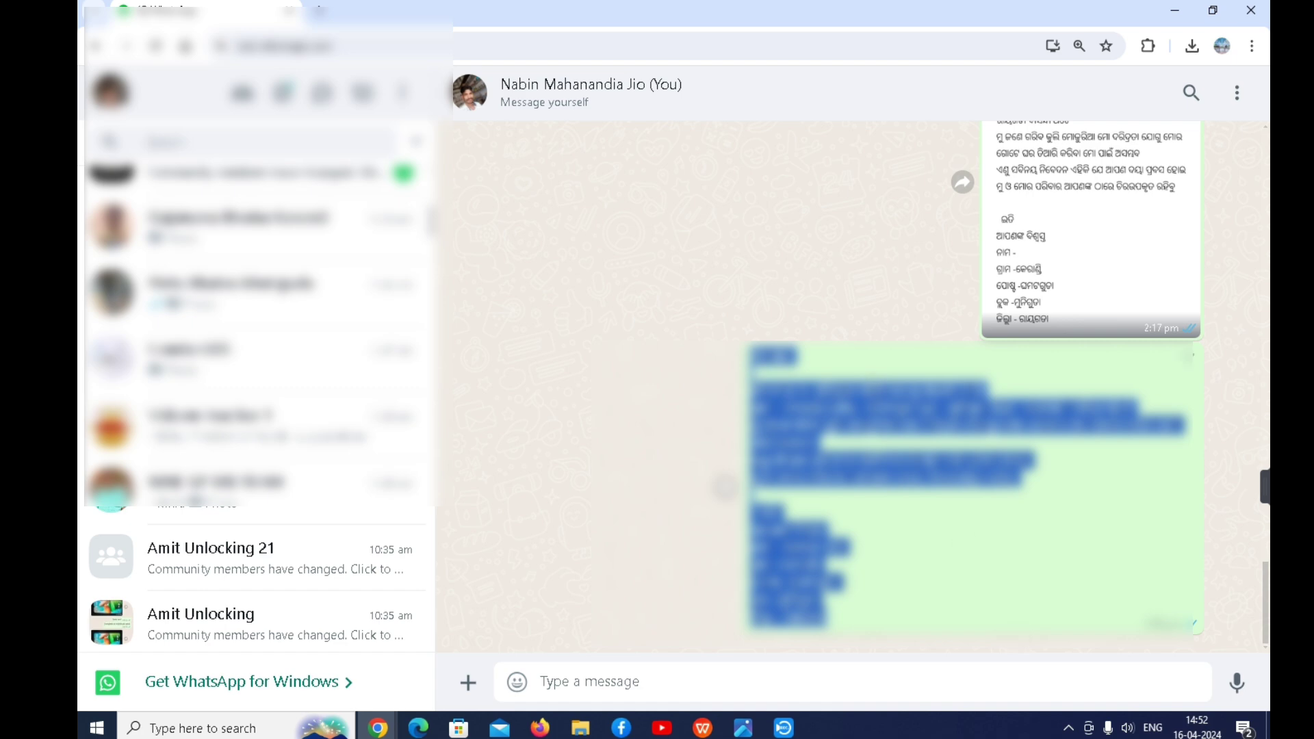
right_click(888, 399)
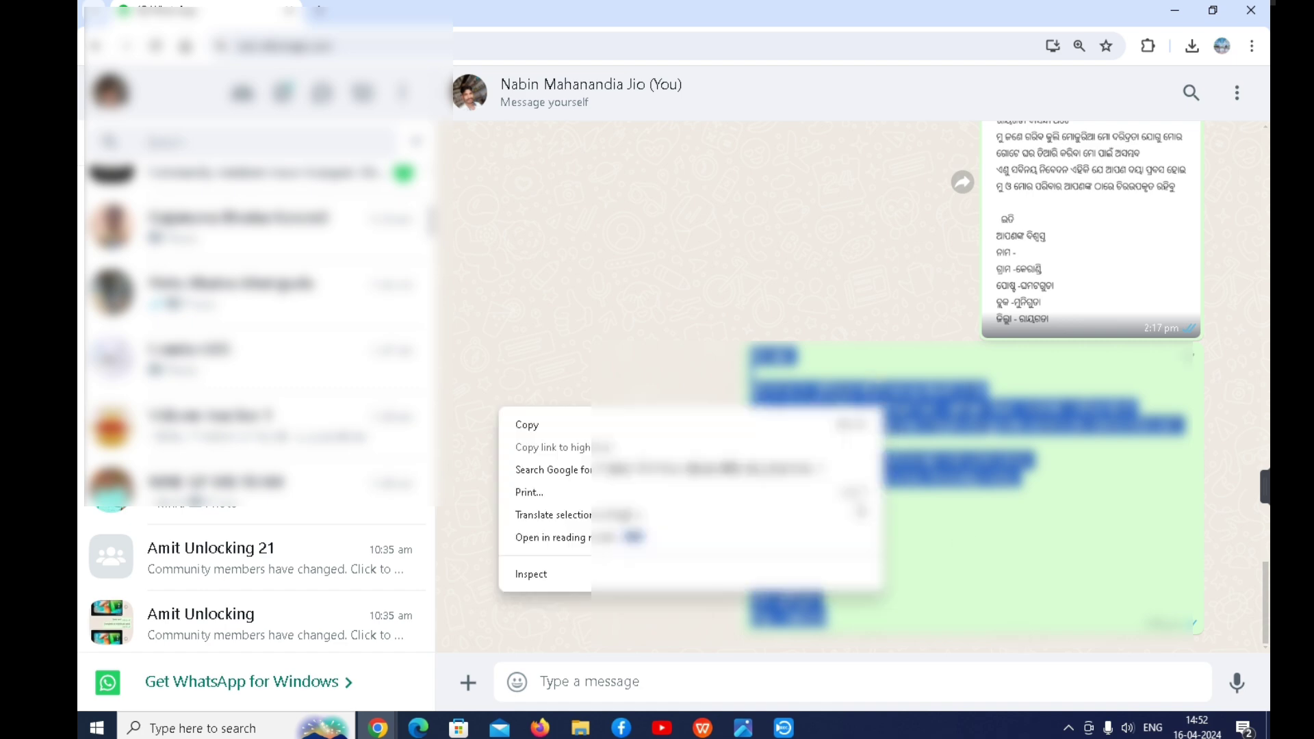
click(523, 425)
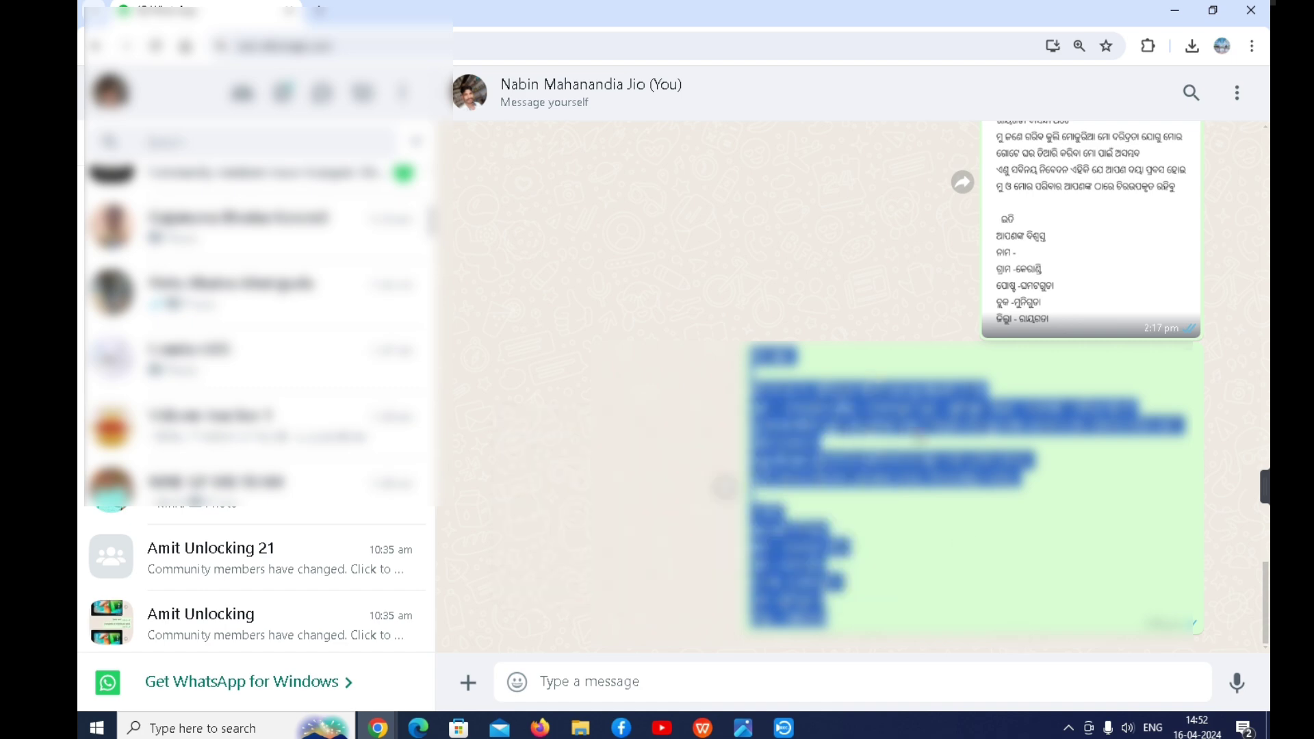
click(1186, 10)
click(277, 275)
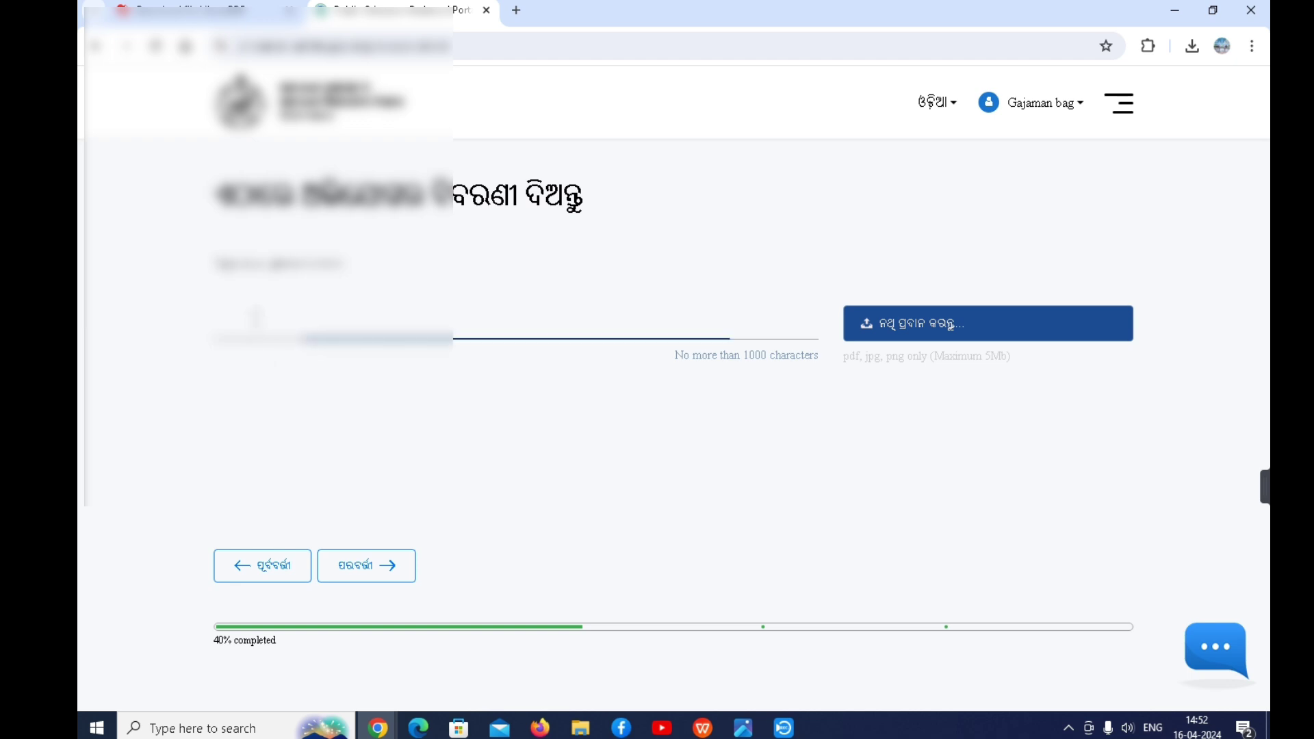
- Paste the copied grievance letter into the Description box
right_click(266, 272)
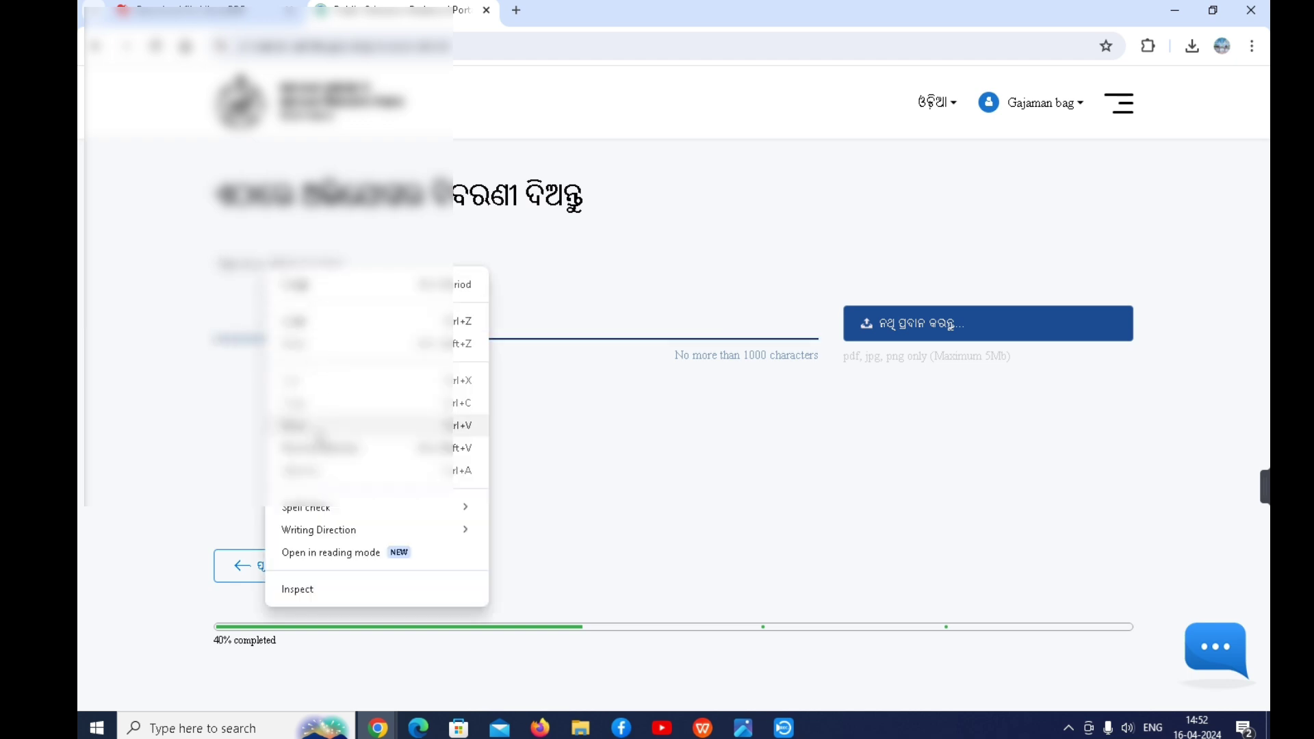
click(318, 426)
scroll(310, 295, up, 3)
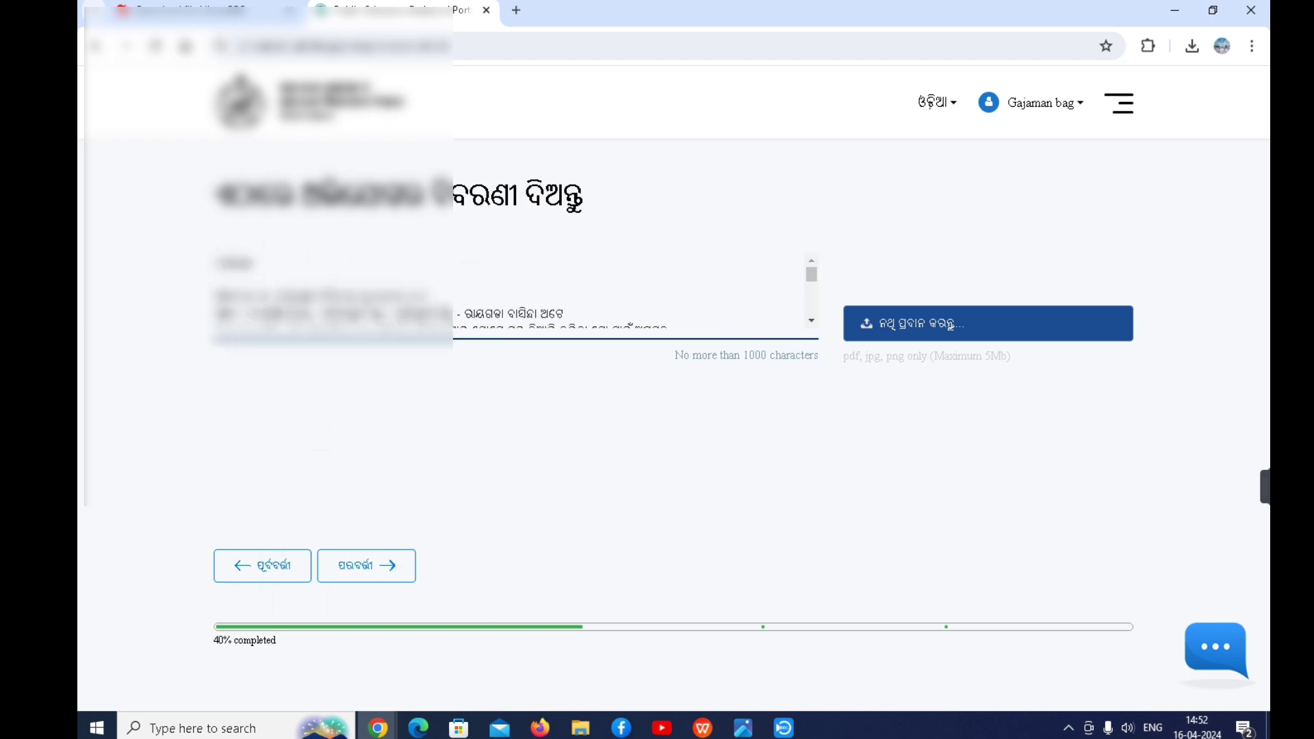
scroll(308, 296, down, 3)
scroll(307, 296, up, 3)
scroll(308, 296, down, 3)
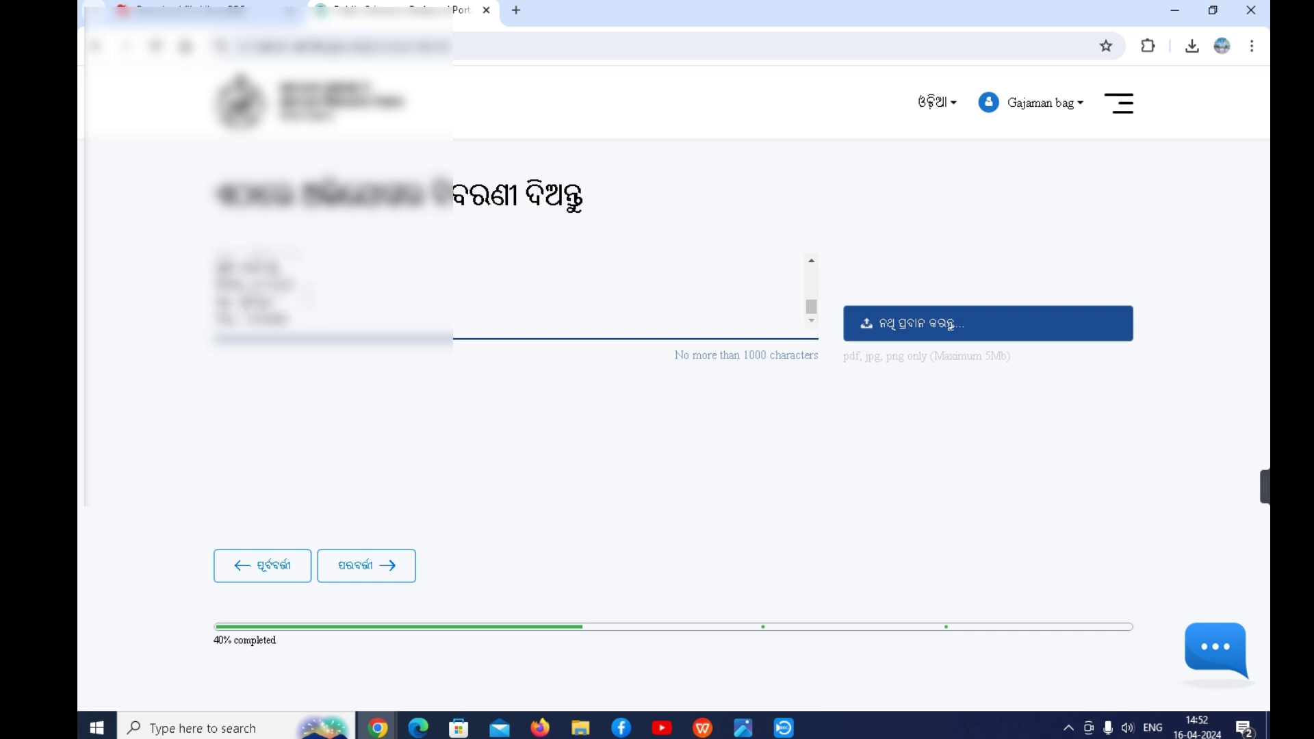
scroll(308, 297, up, 2)
scroll(308, 297, down, 2)
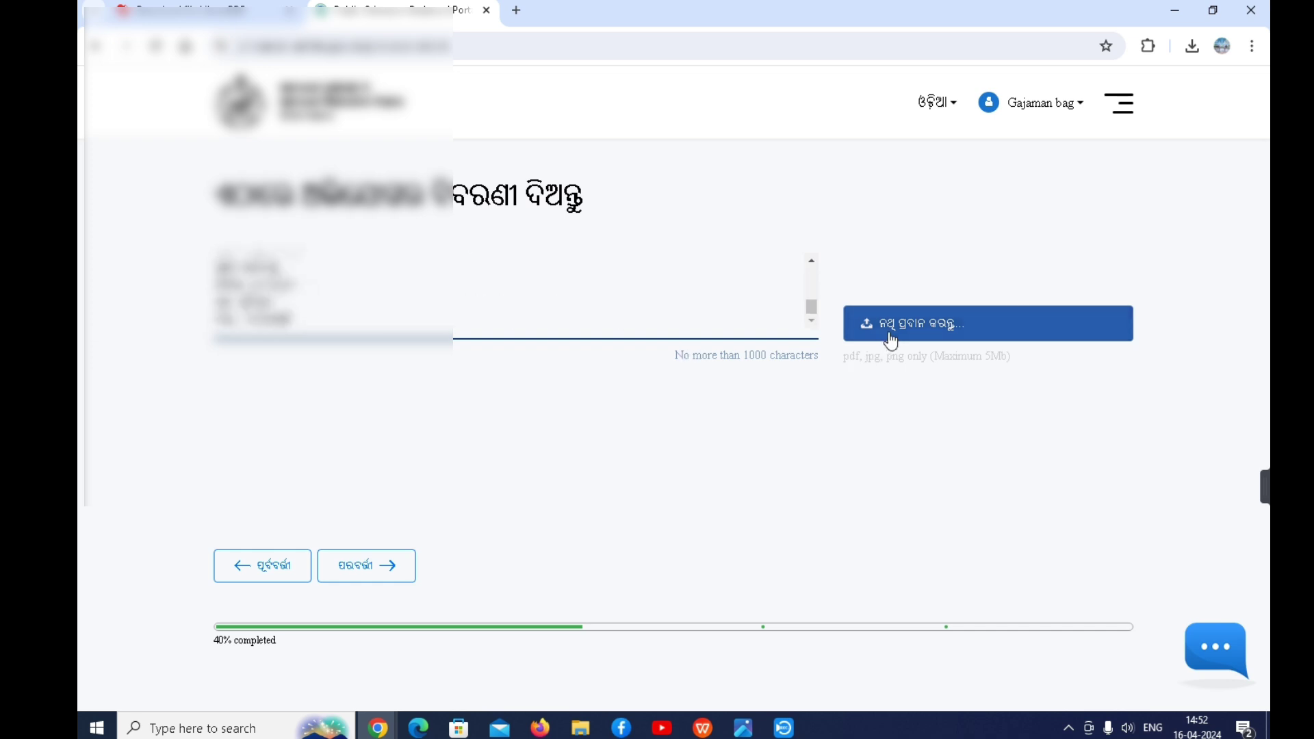
- Attach img934.pdf as the supporting document
click(938, 333)
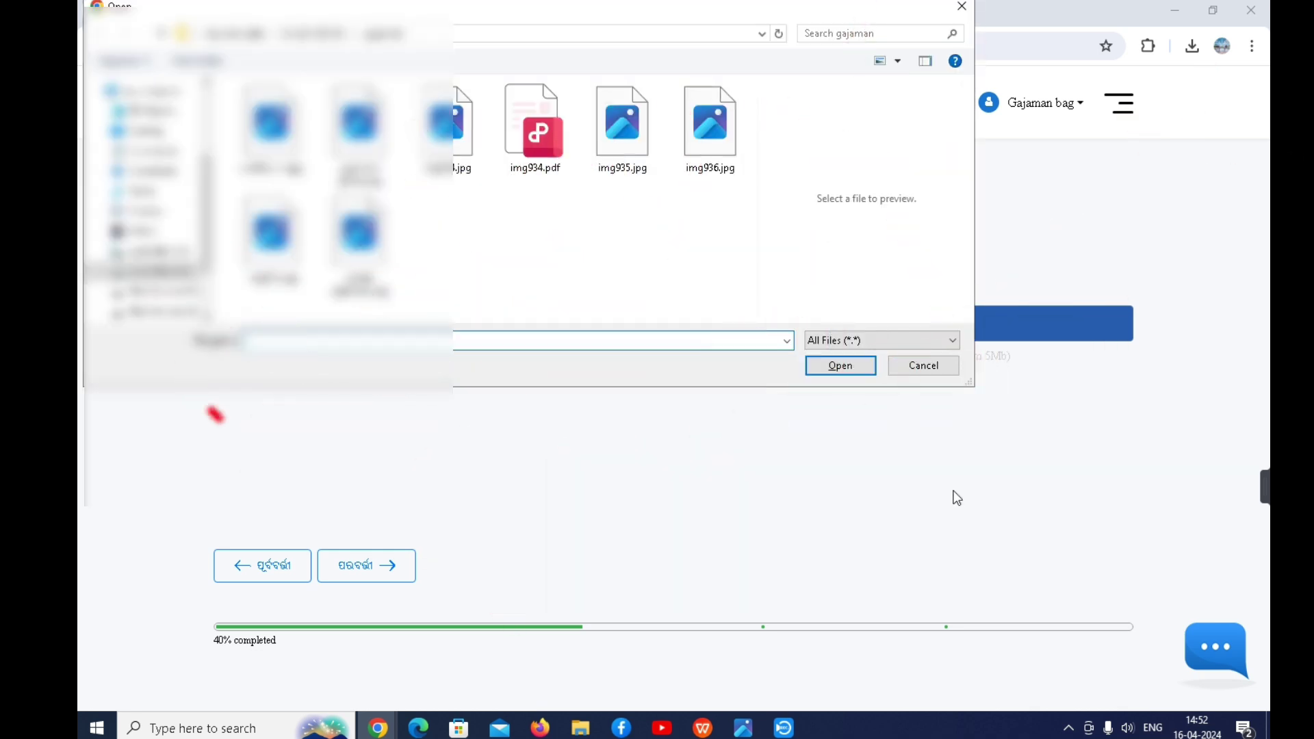
click(523, 149)
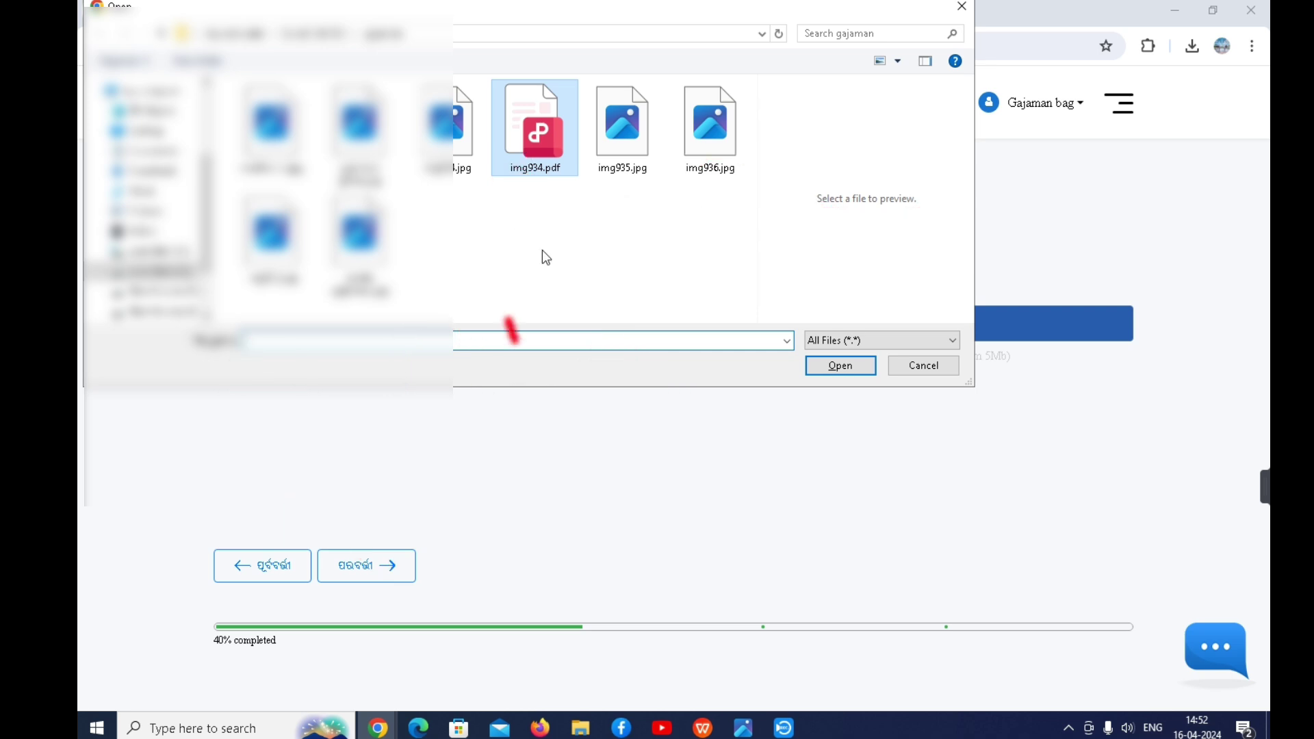
click(825, 369)
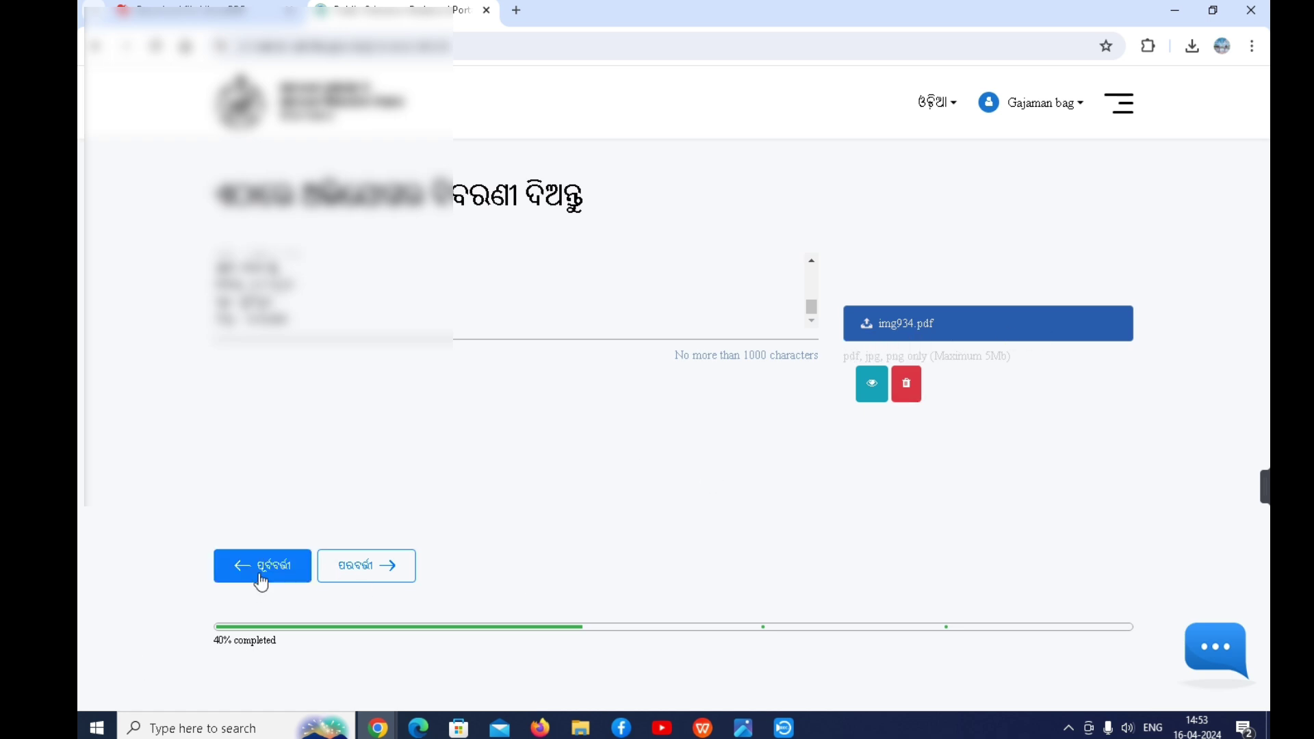
- Choose Collector, Rayagada as the grievance recipient and confirm the registration
click(358, 568)
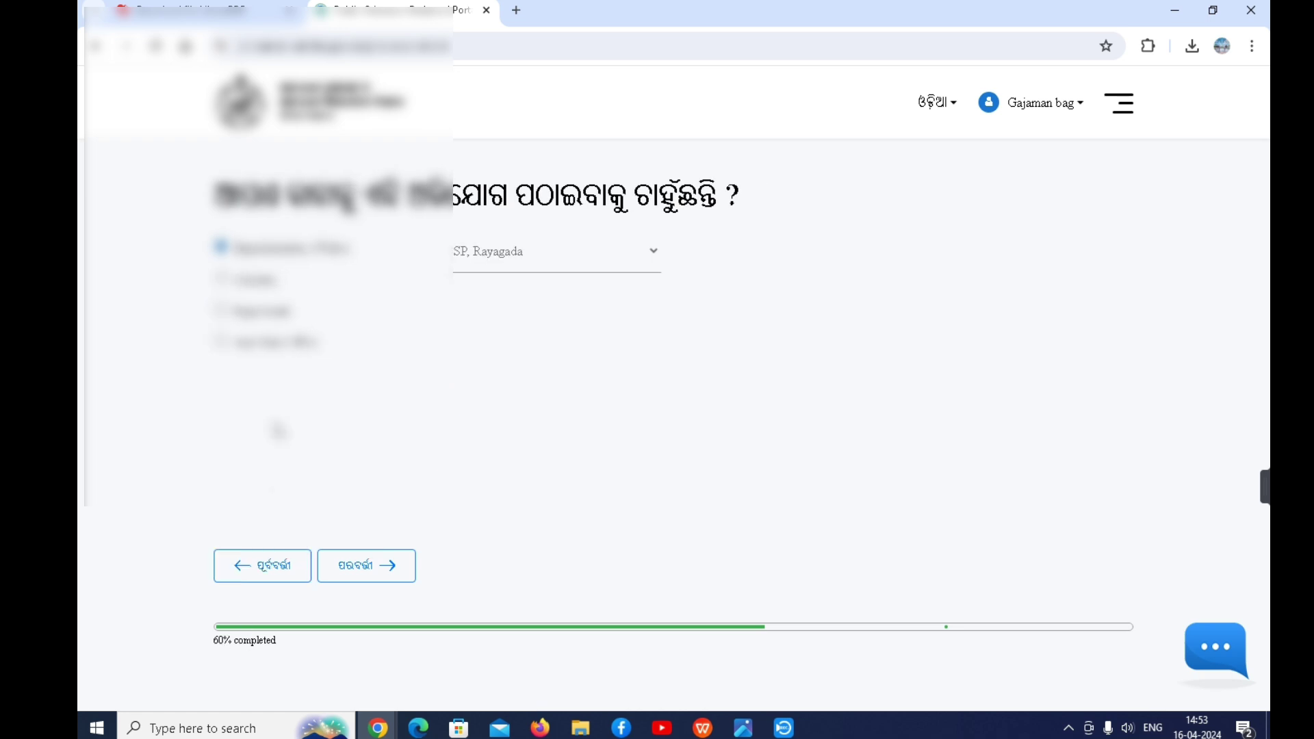
click(221, 281)
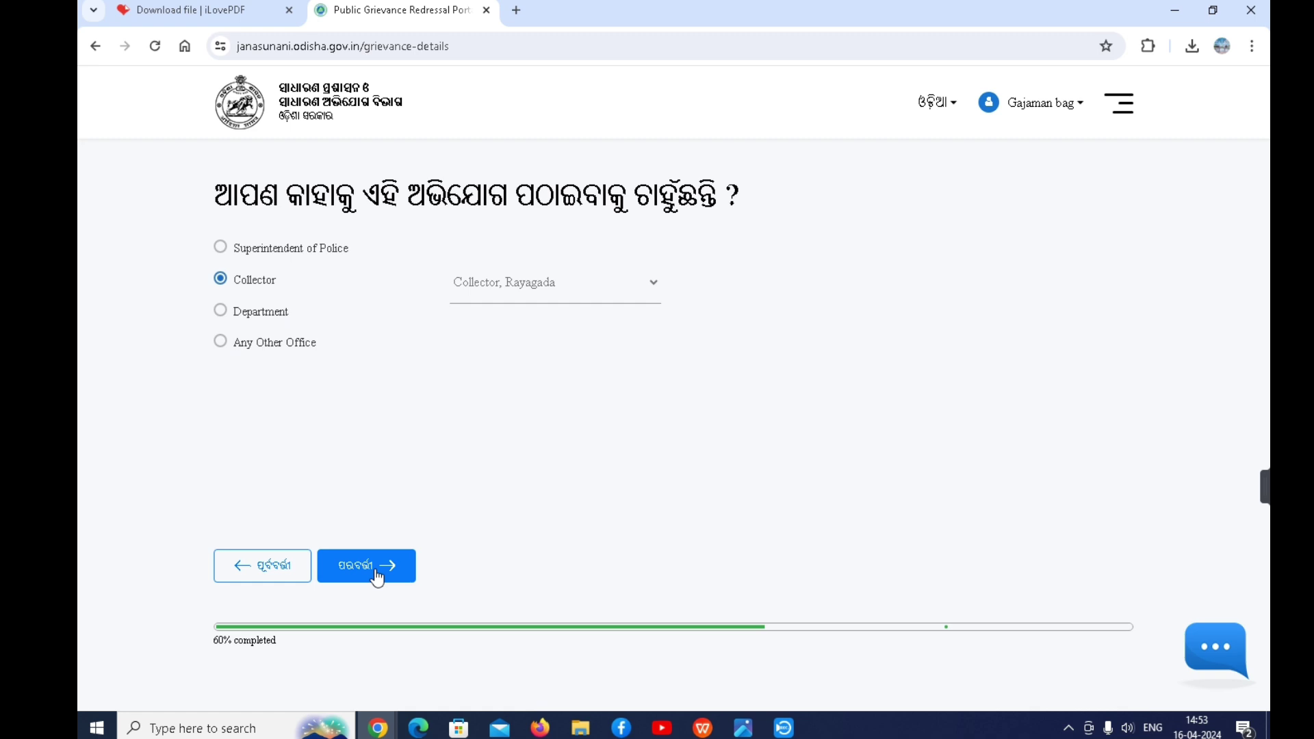
click(376, 562)
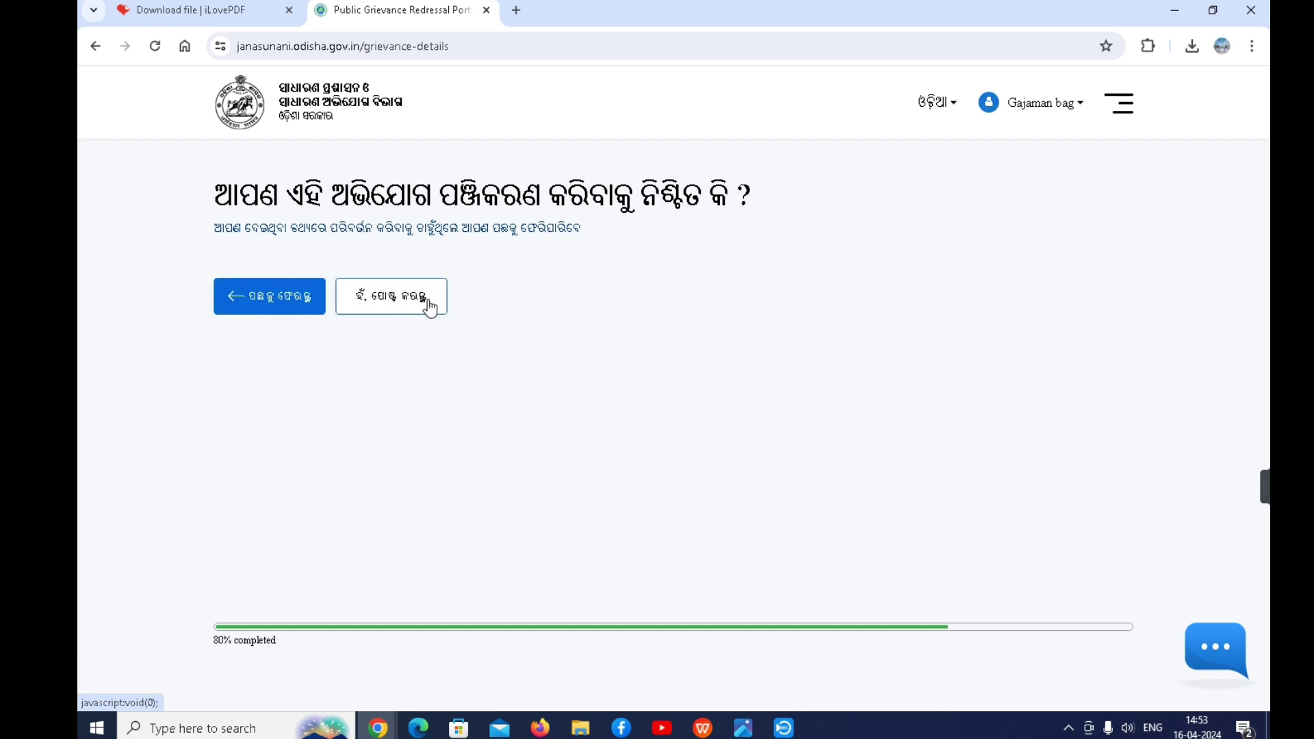
mouse_move(1238, 493)
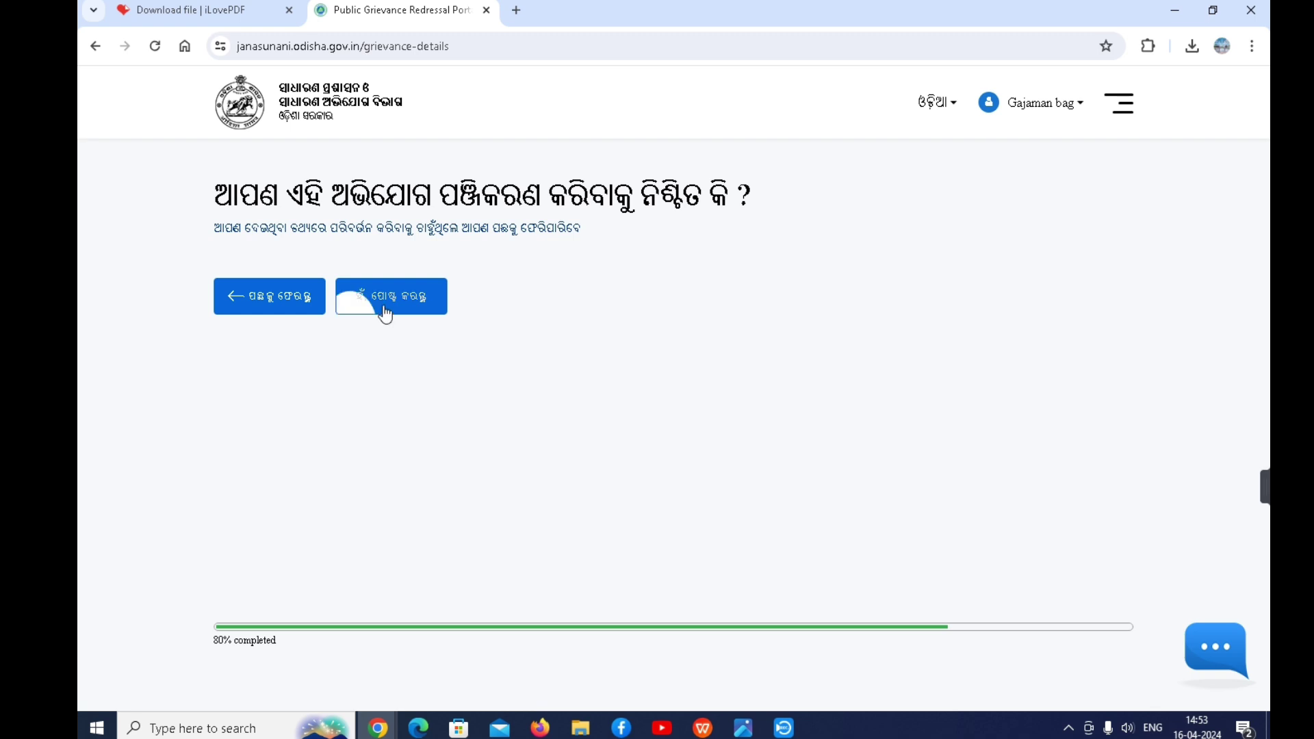
click(413, 308)
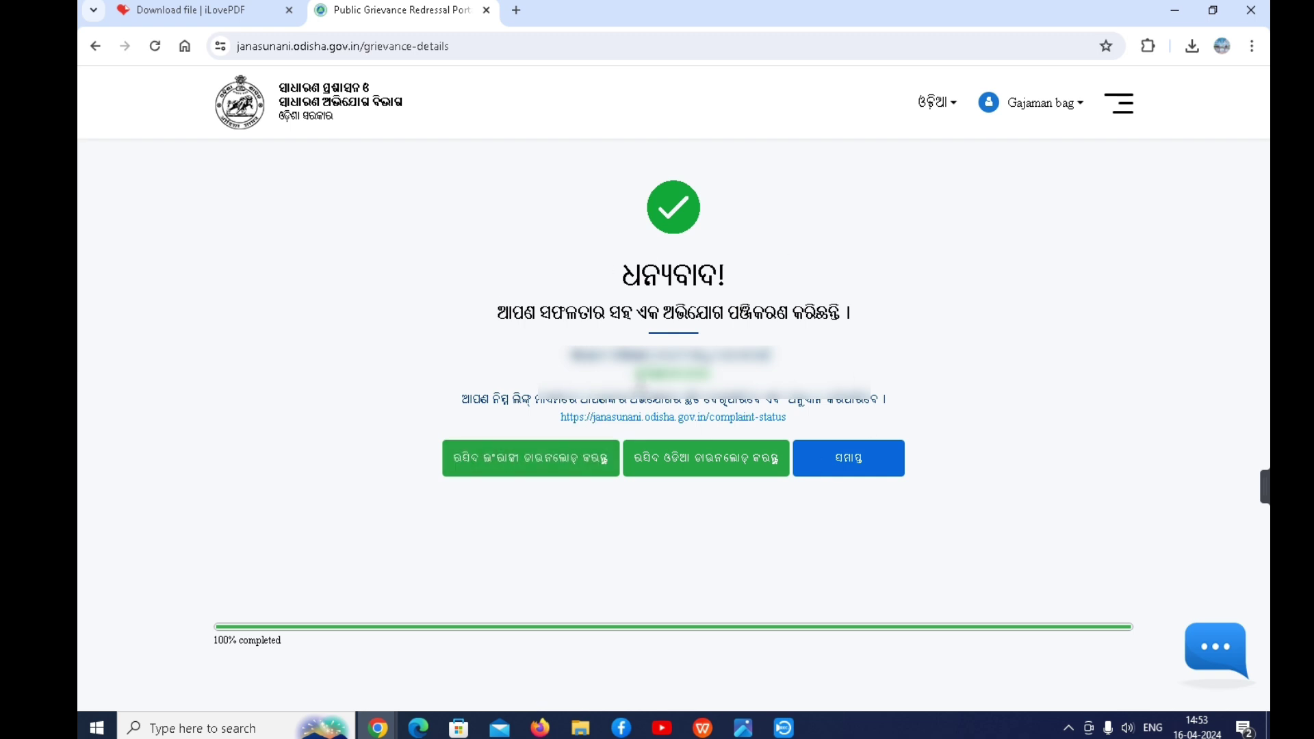
- Save the English acknowledgement receipt PDF (52.5 KB) into the Downloads folder
drag(638, 373, 721, 379)
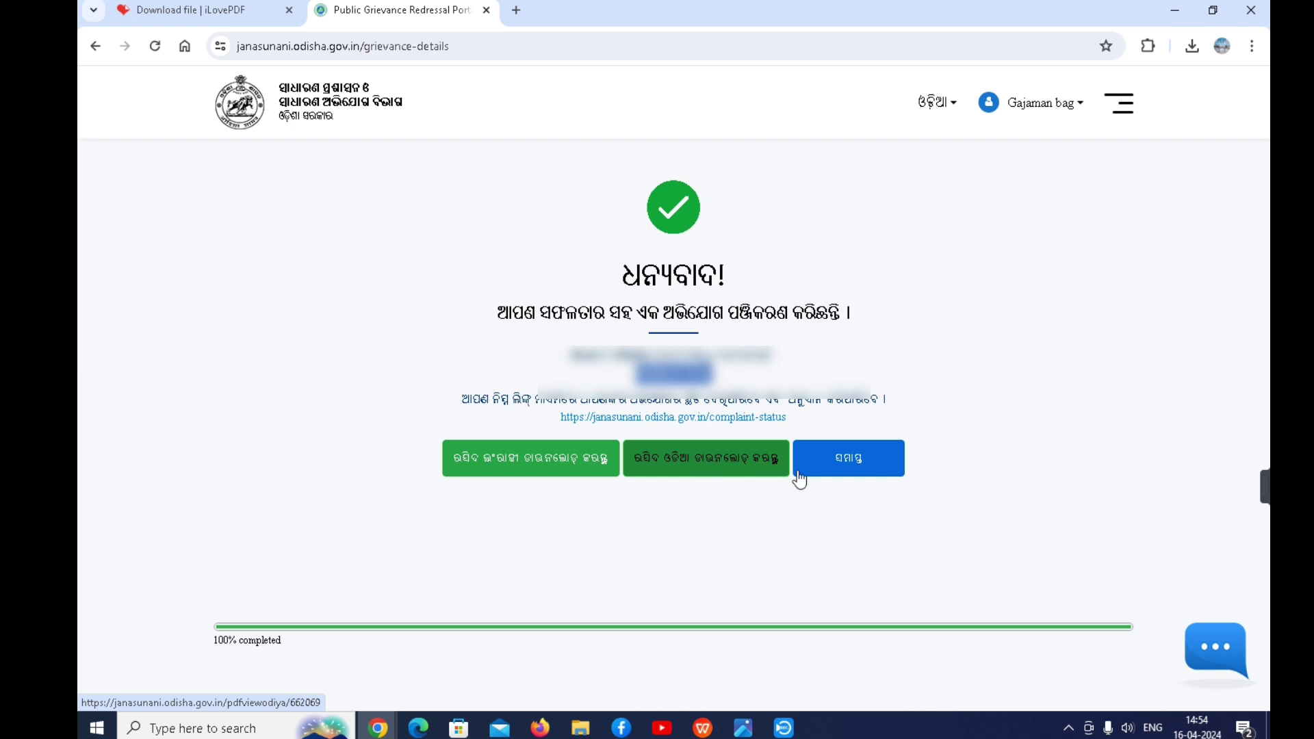
click(491, 470)
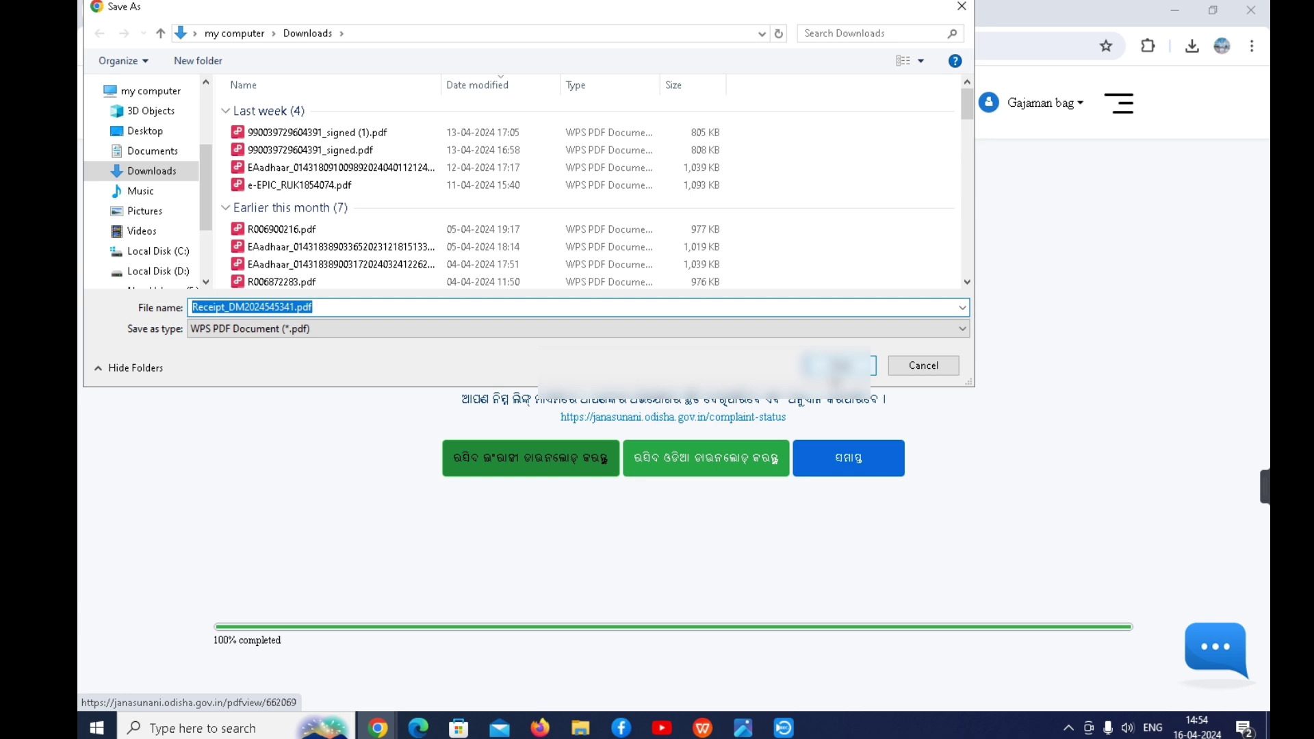
click(838, 364)
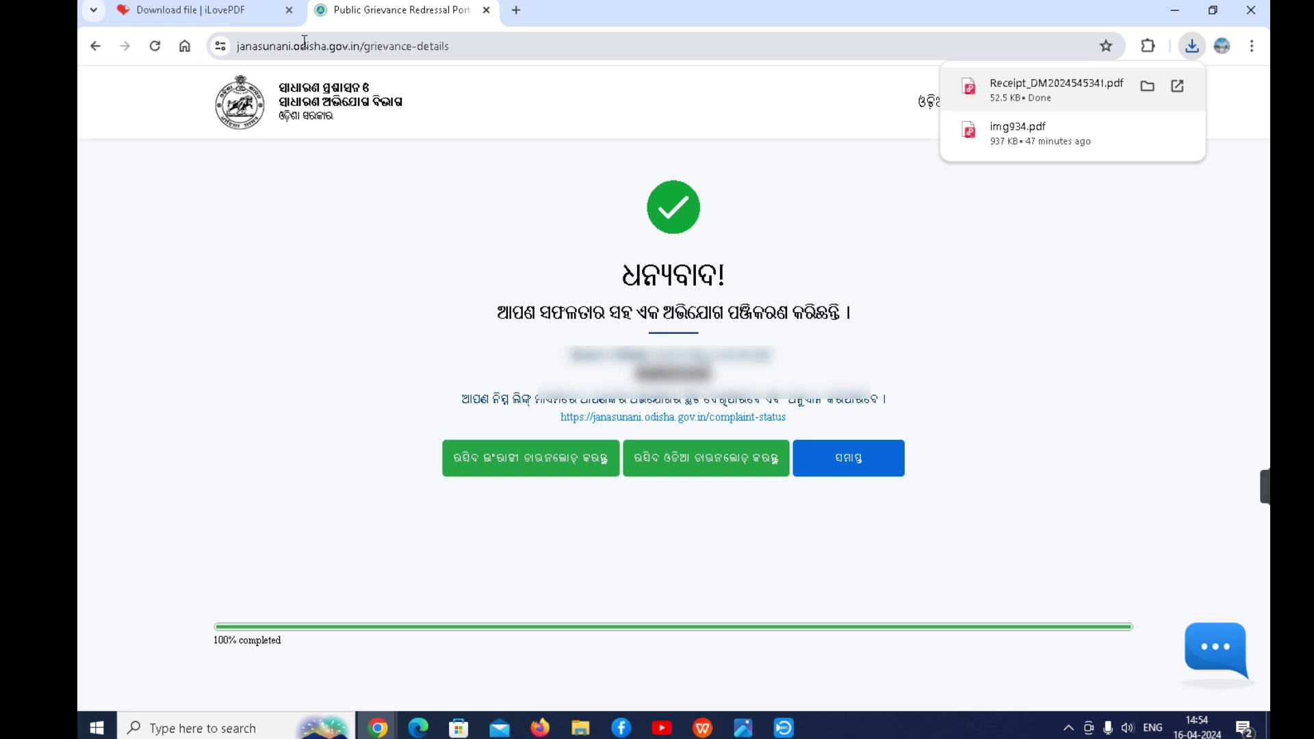
mouse_move(1239, 486)
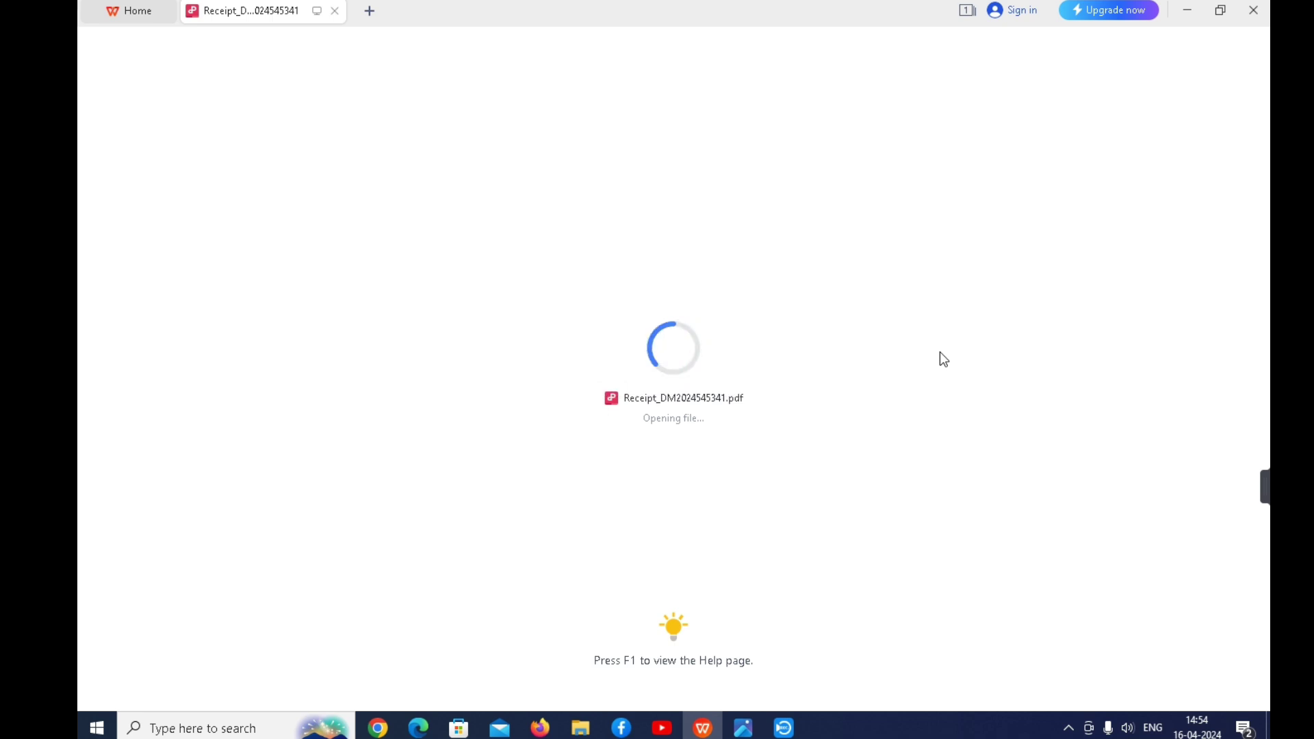
- Review the receipt PDF in WPS Office, then bring up Print with 1 copy, fit-for-printing scaling
key(alt)
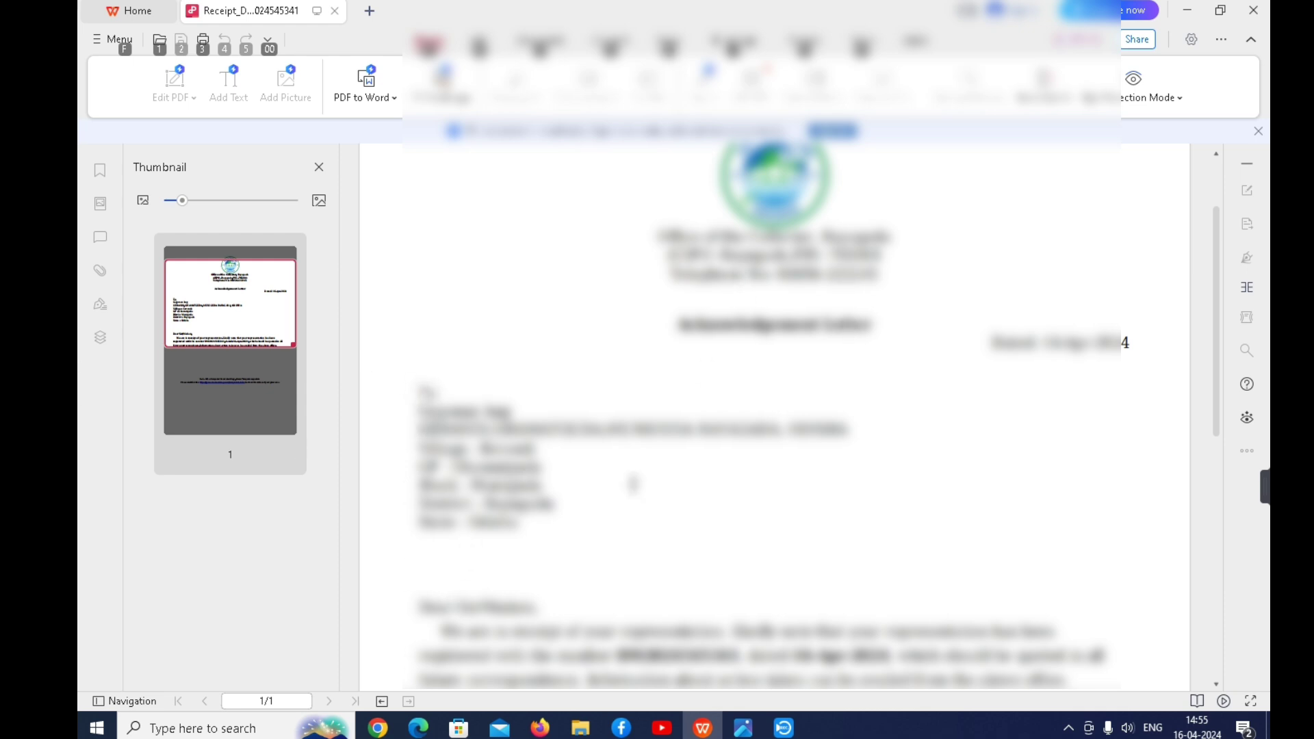
drag(1218, 388, 1219, 495)
scroll(537, 345, up, 5)
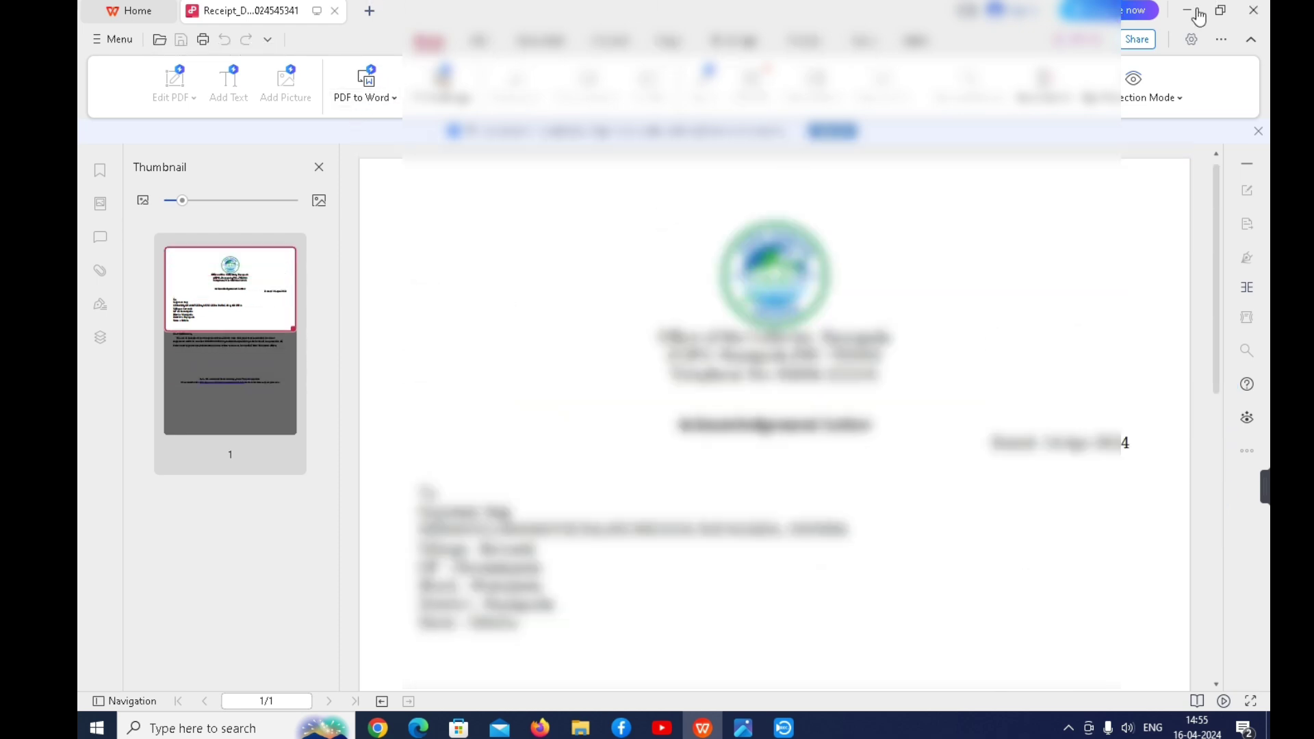
scroll(870, 366, down, 3)
scroll(869, 366, up, 3)
scroll(977, 279, down, 5)
scroll(773, 383, down, 1)
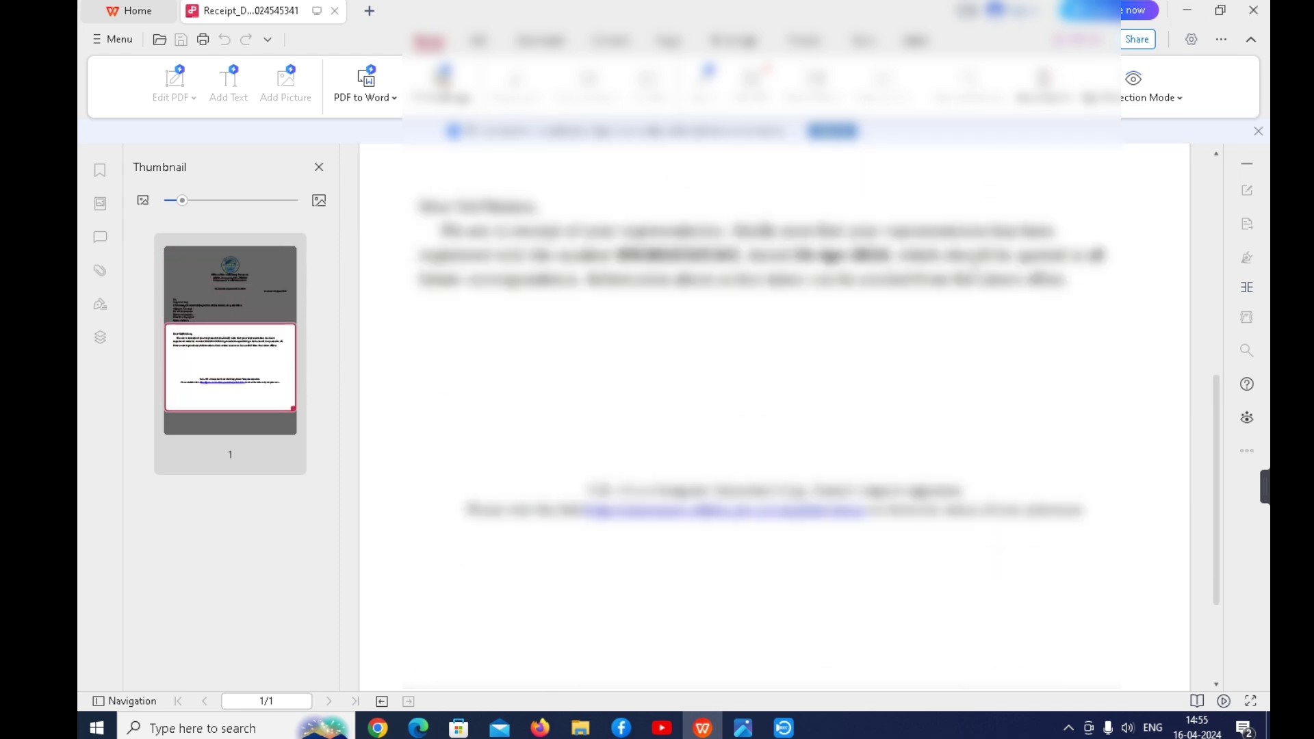
scroll(979, 280, down, 3)
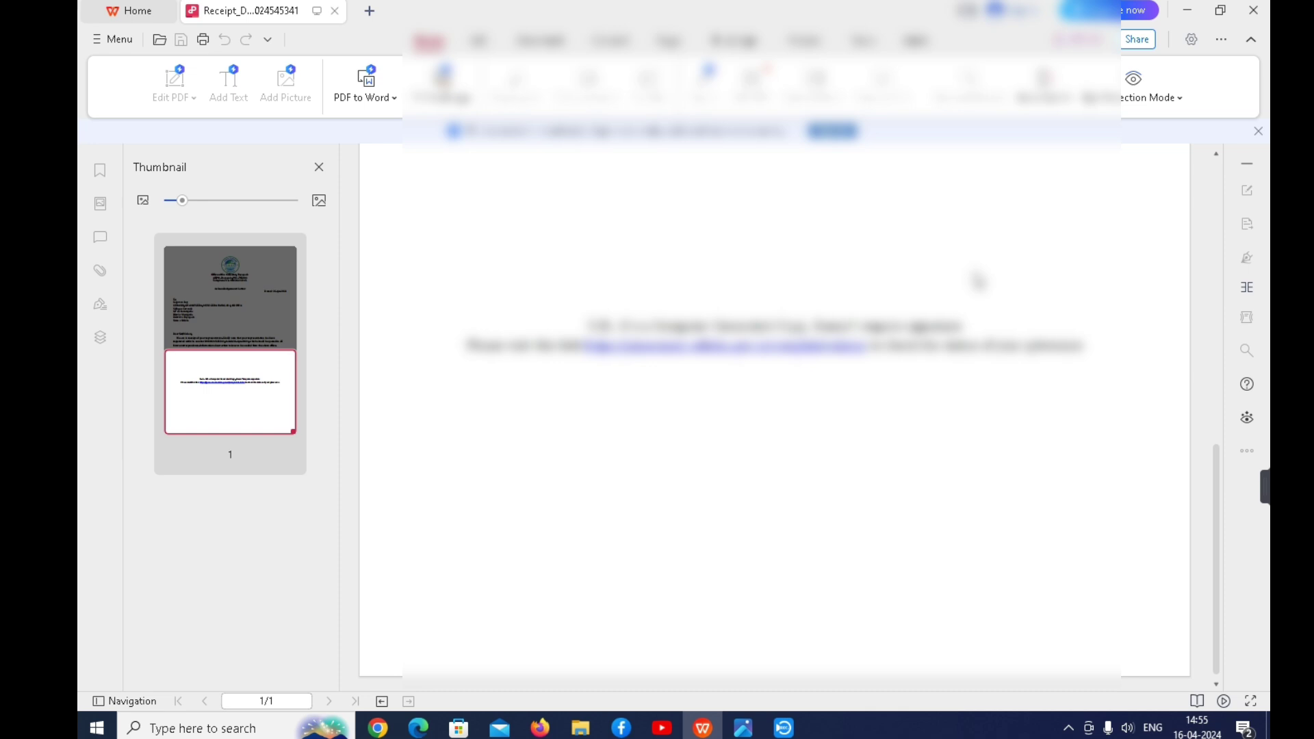
scroll(978, 281, up, 10)
scroll(979, 281, down, 6)
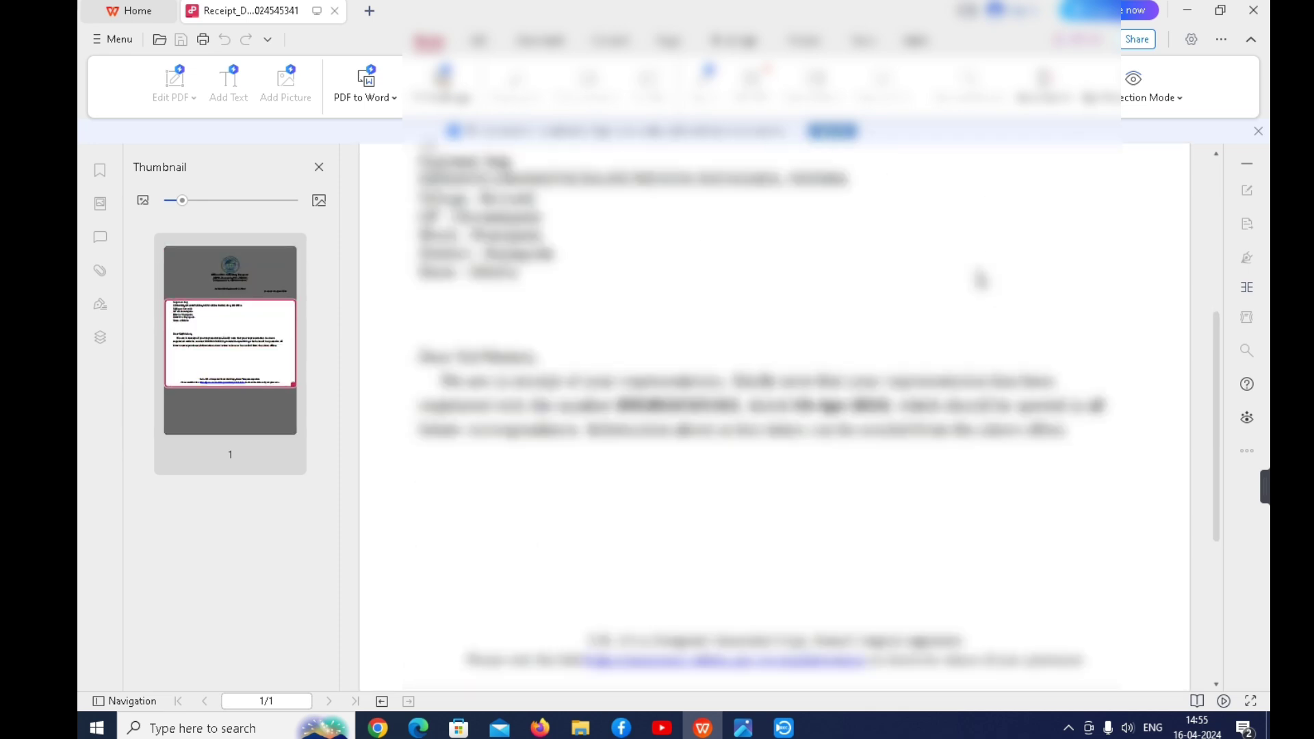
key(ctrl+p)
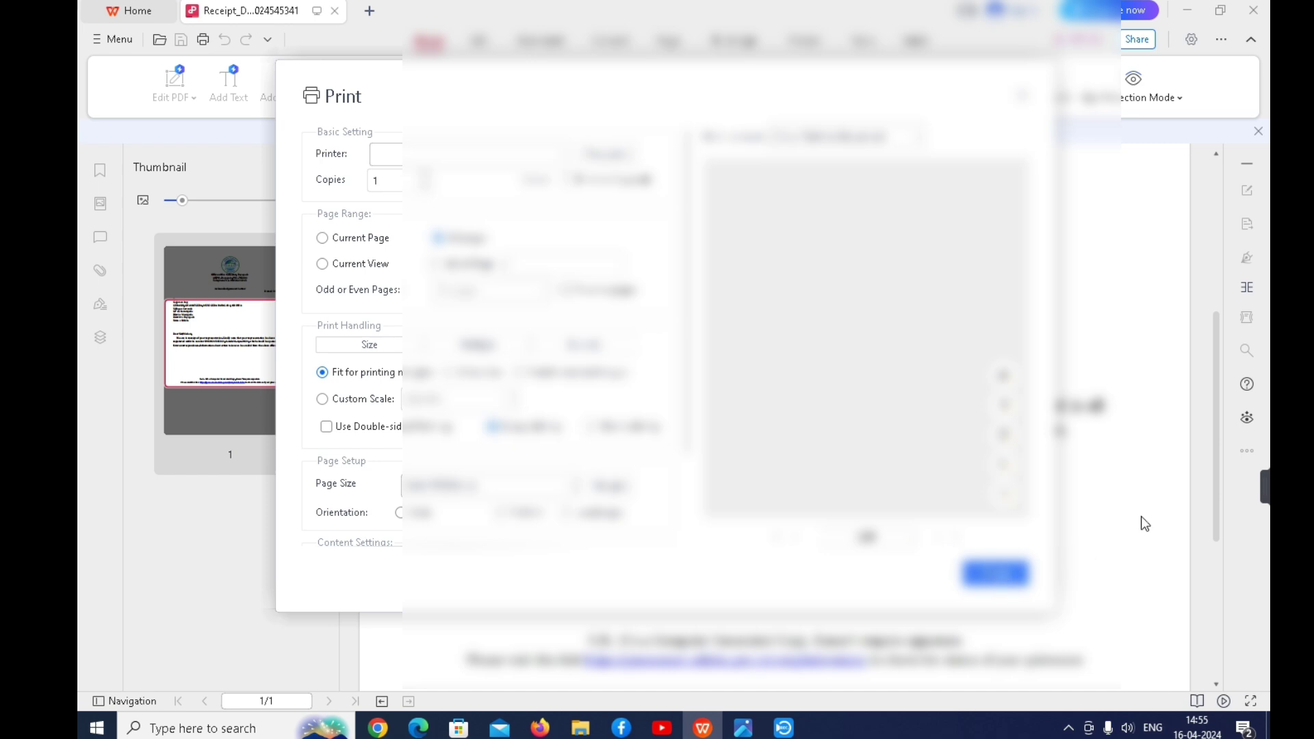
mouse_move(1265, 485)
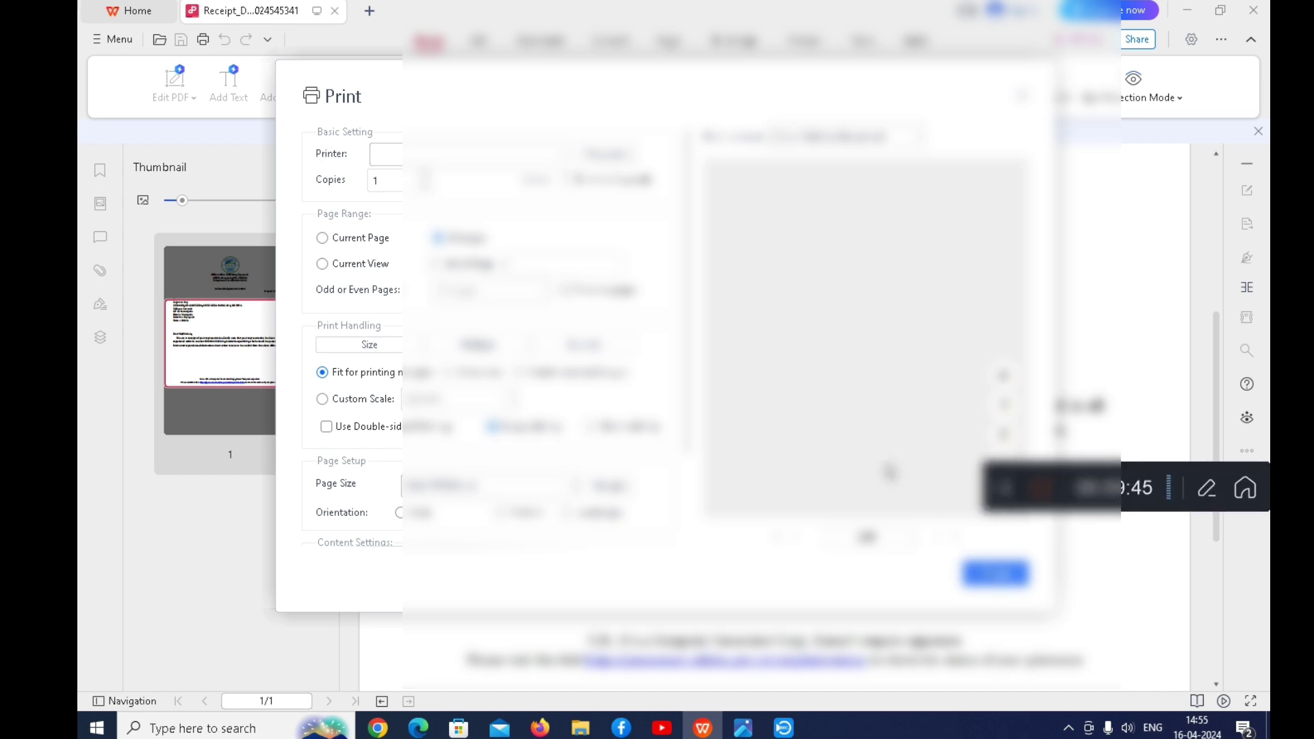